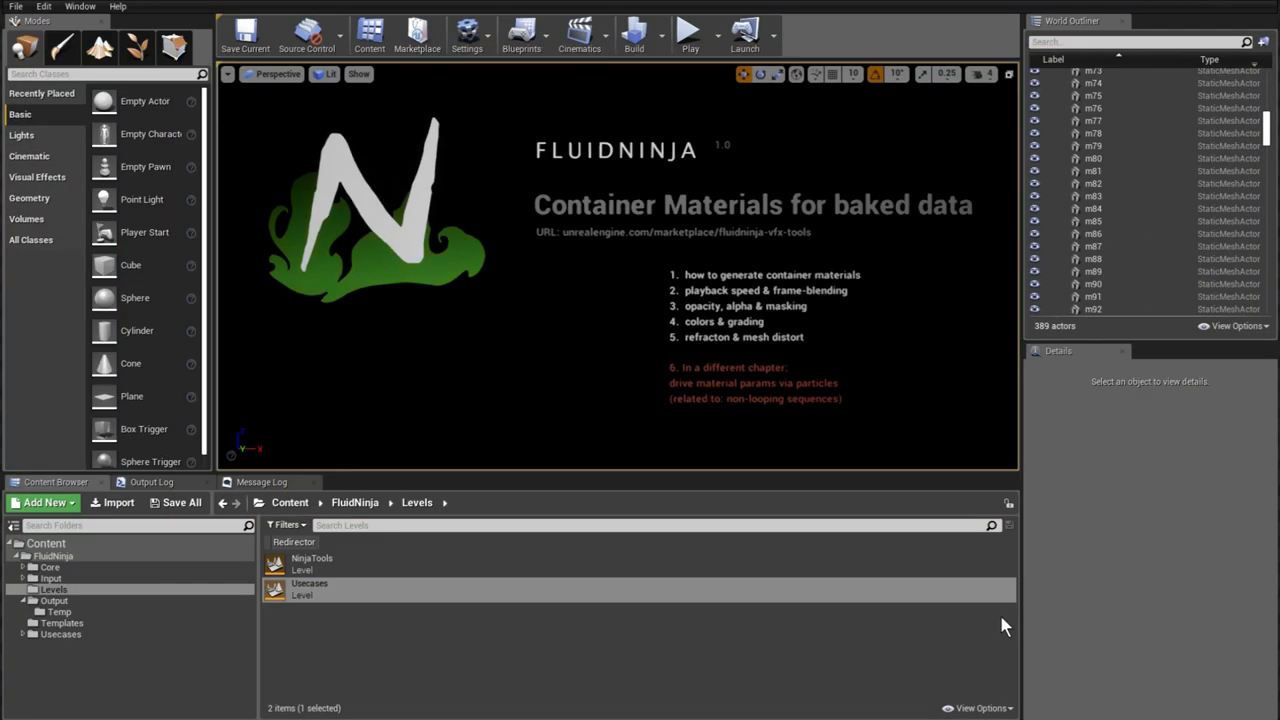
# - Open the NinjaTools level, maximize the viewport to full screen and start playing it in the editor
pyautogui.doubleClick(325, 568)
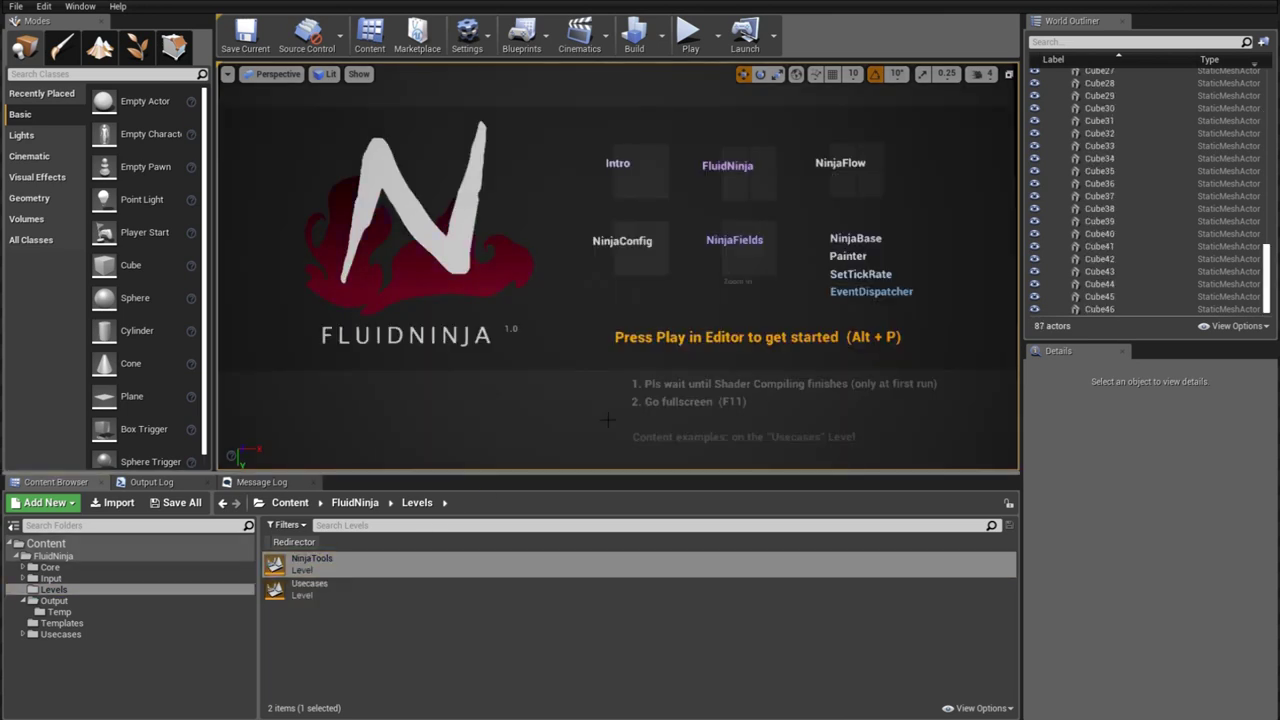
pyautogui.press('F11')
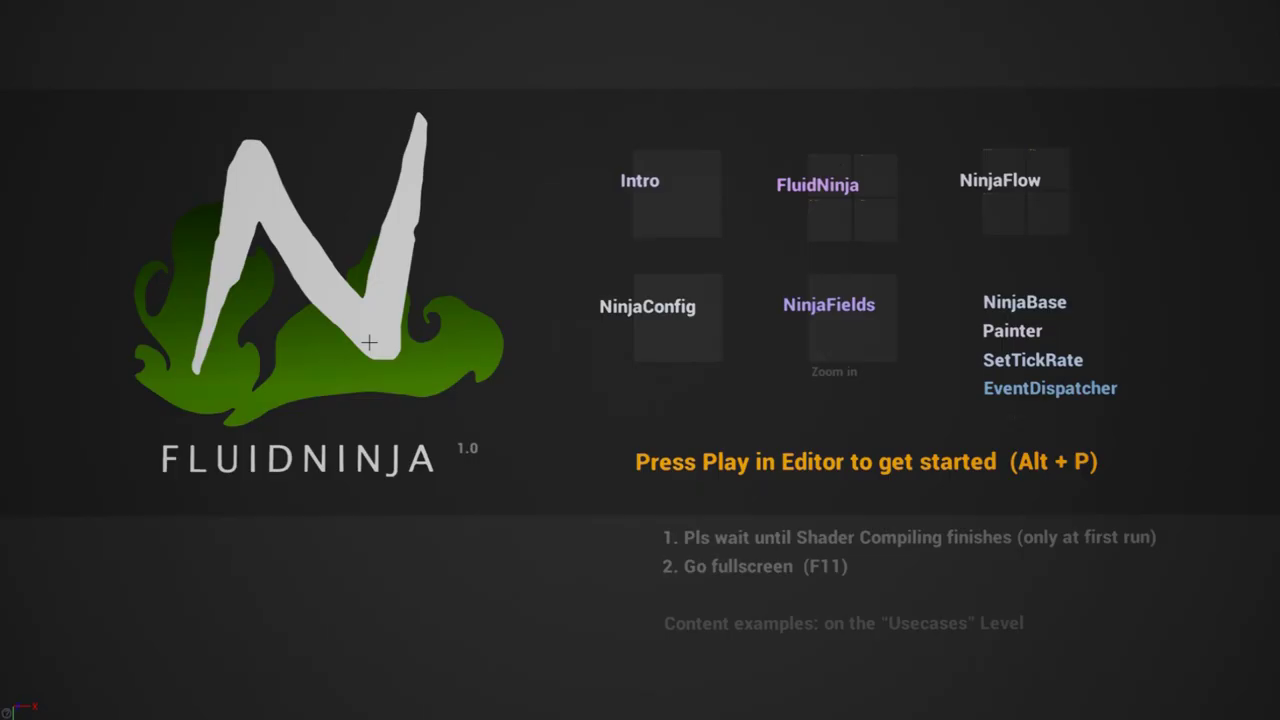
pyautogui.hotkey('alt', 'p')
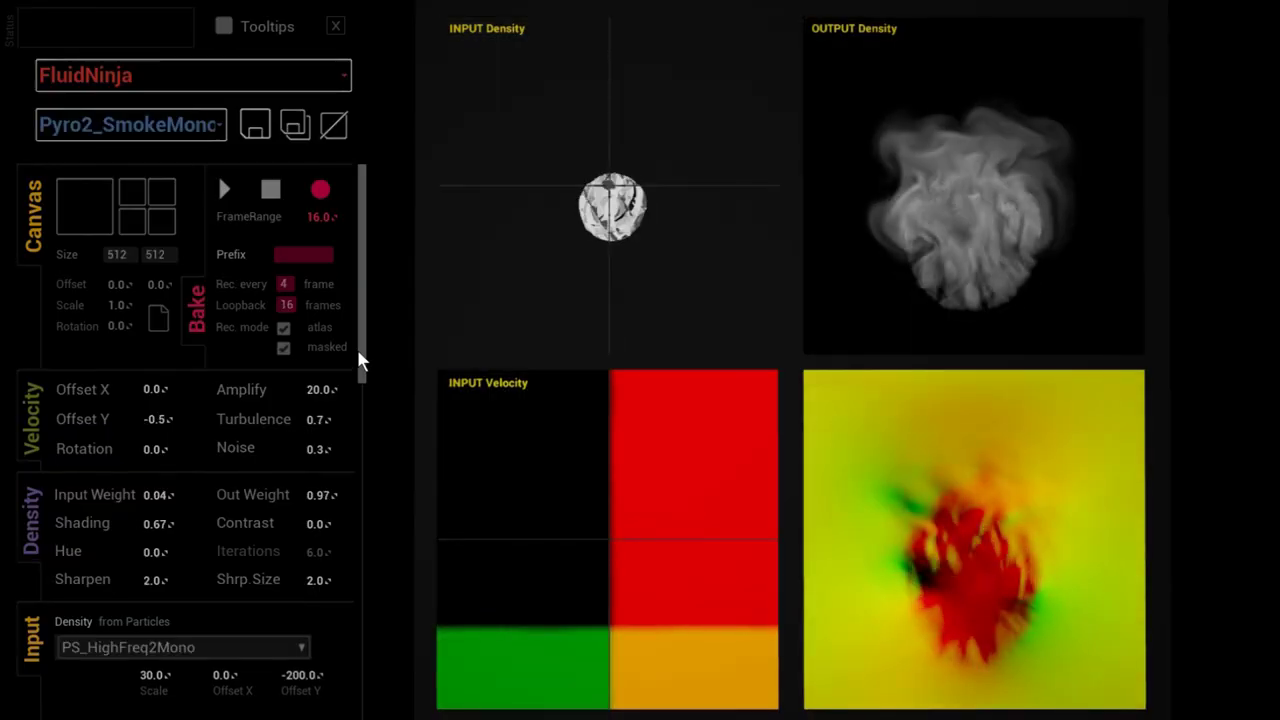
# - Set the bake prefix to flamo and record the Pyro2 smoke simulation as a baked sequence
pyautogui.click(296, 256)
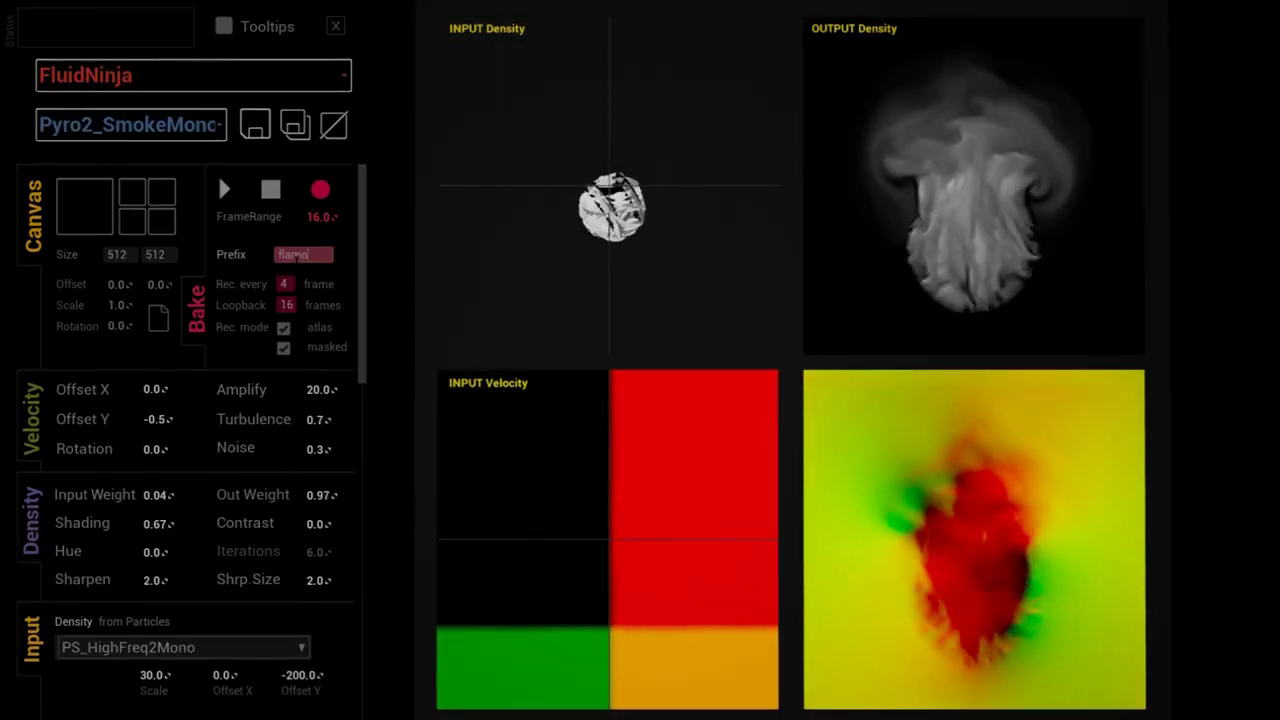
pyautogui.click(320, 190)
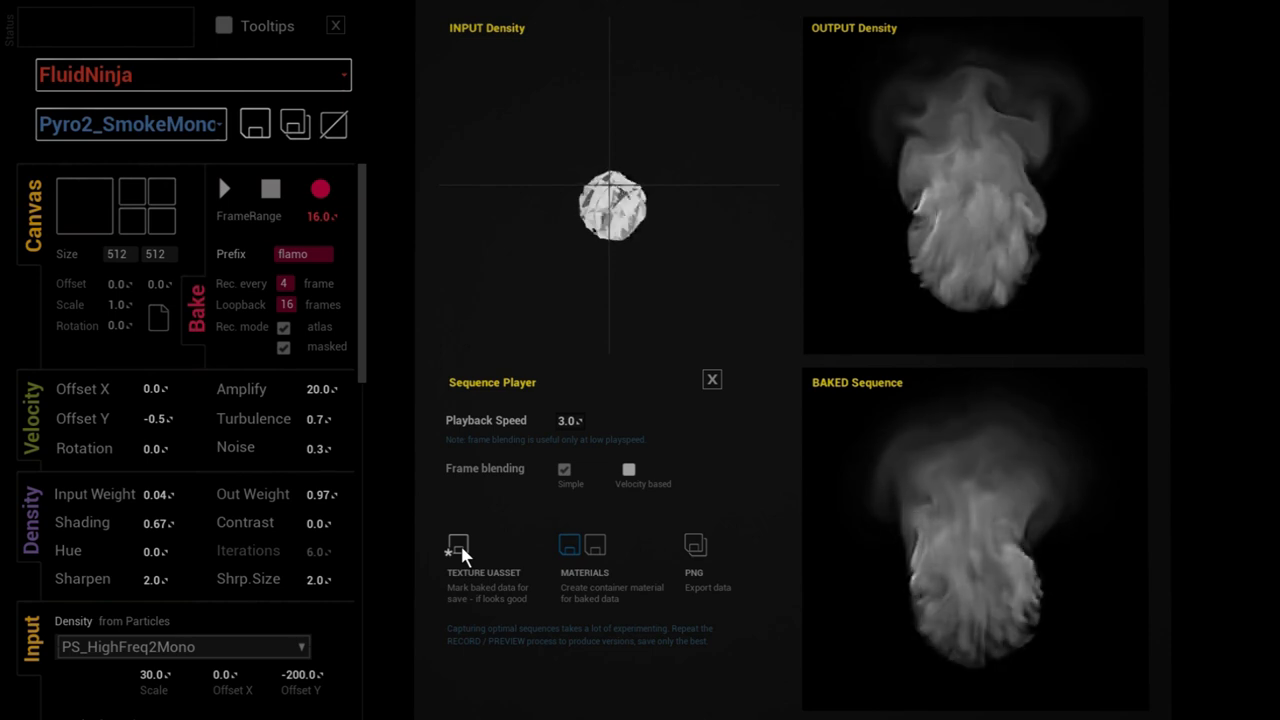
# - Mark the baked flamo textures for saving and create their container materials, ending the play session and returning to the editor layout
pyautogui.click(460, 550)
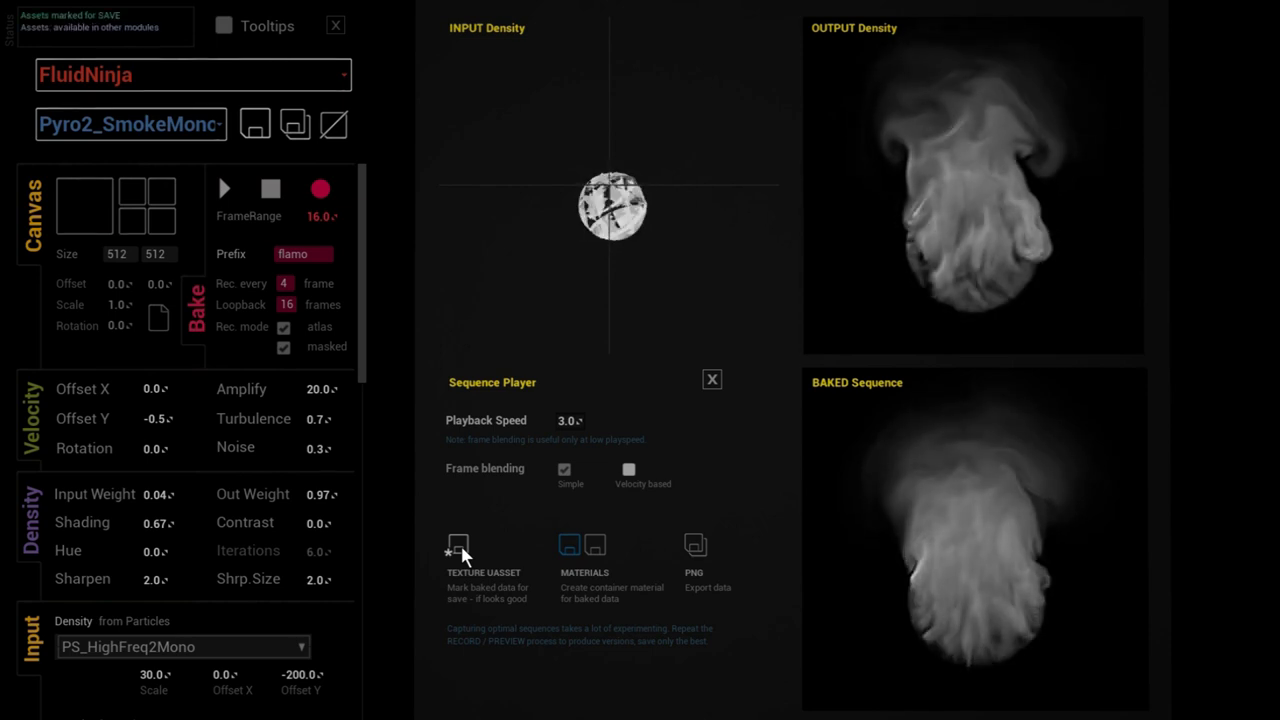
pyautogui.click(594, 551)
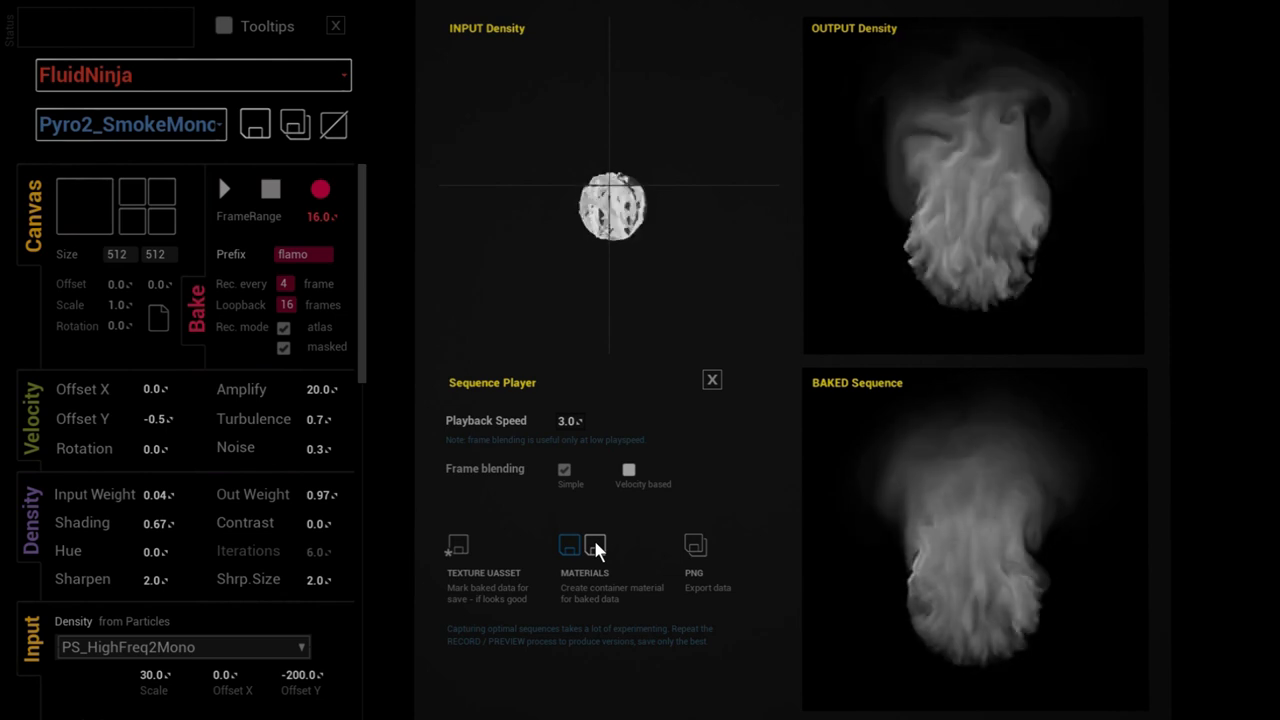
pyautogui.click(336, 27)
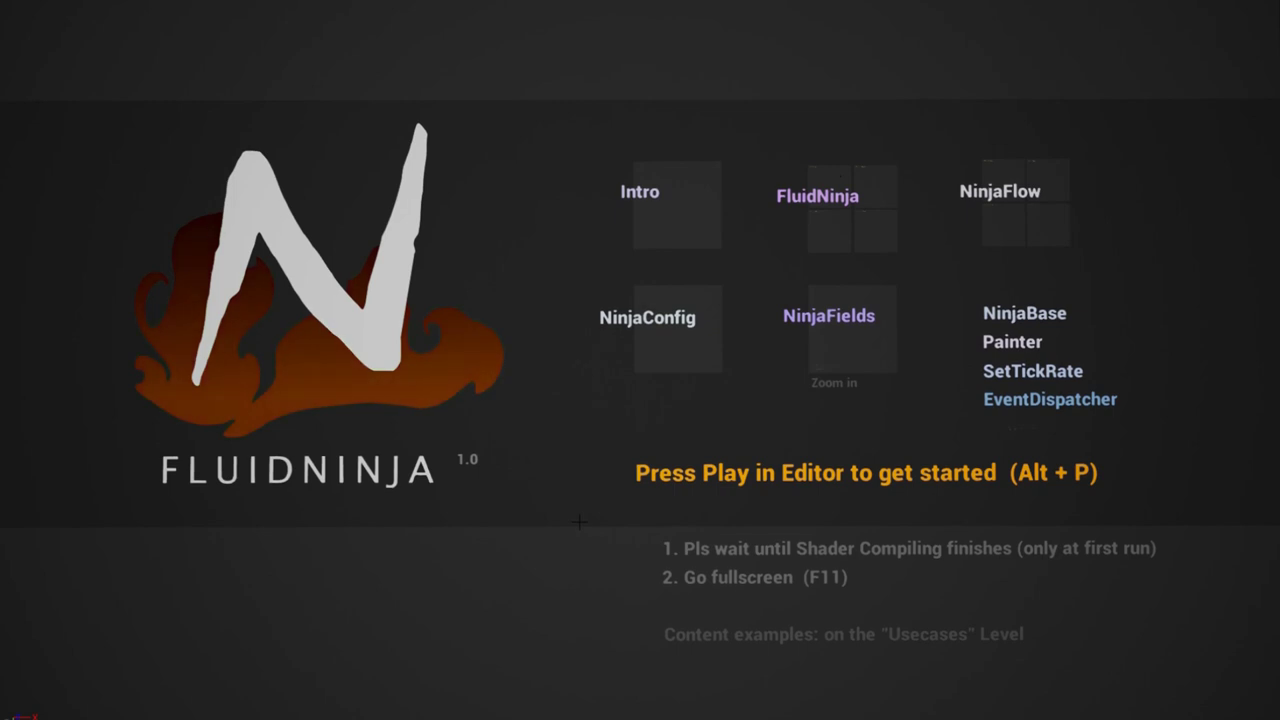
pyautogui.press('Escape')
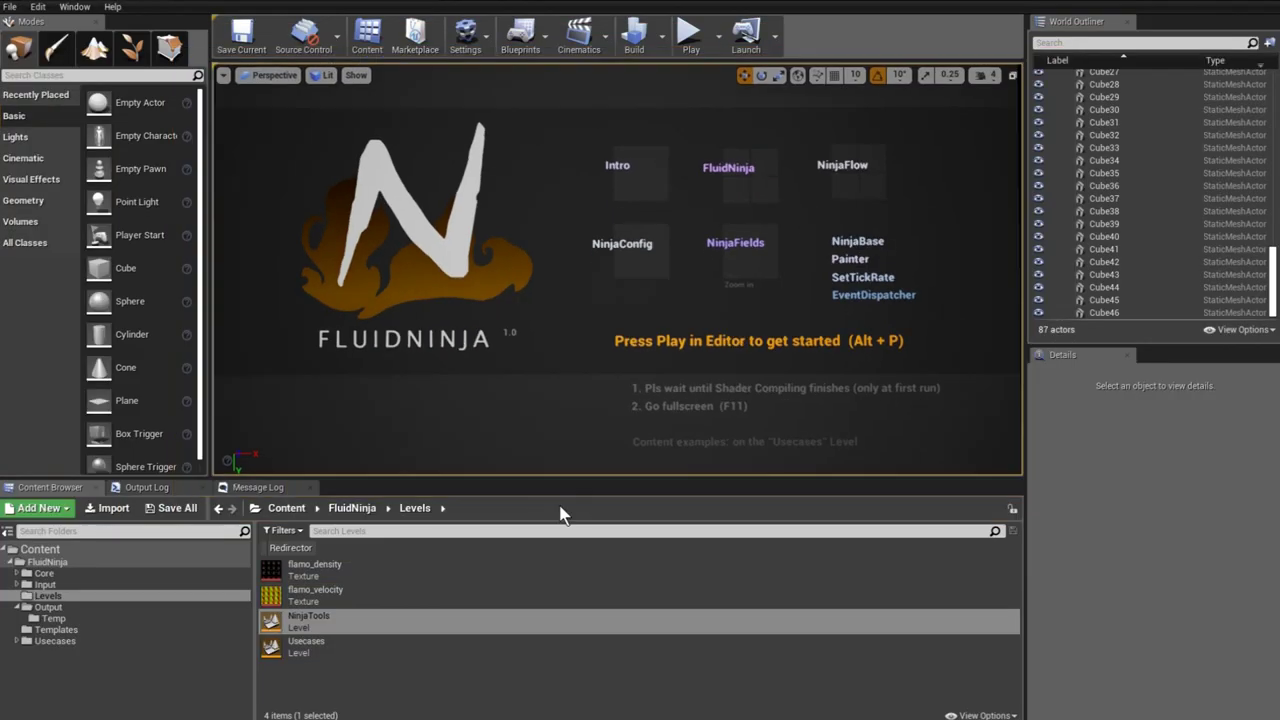
# - Inspect the baked flamo_density and flamo_velocity textures in the FluidNinja Output folder, closing each one again
pyautogui.click(76, 607)
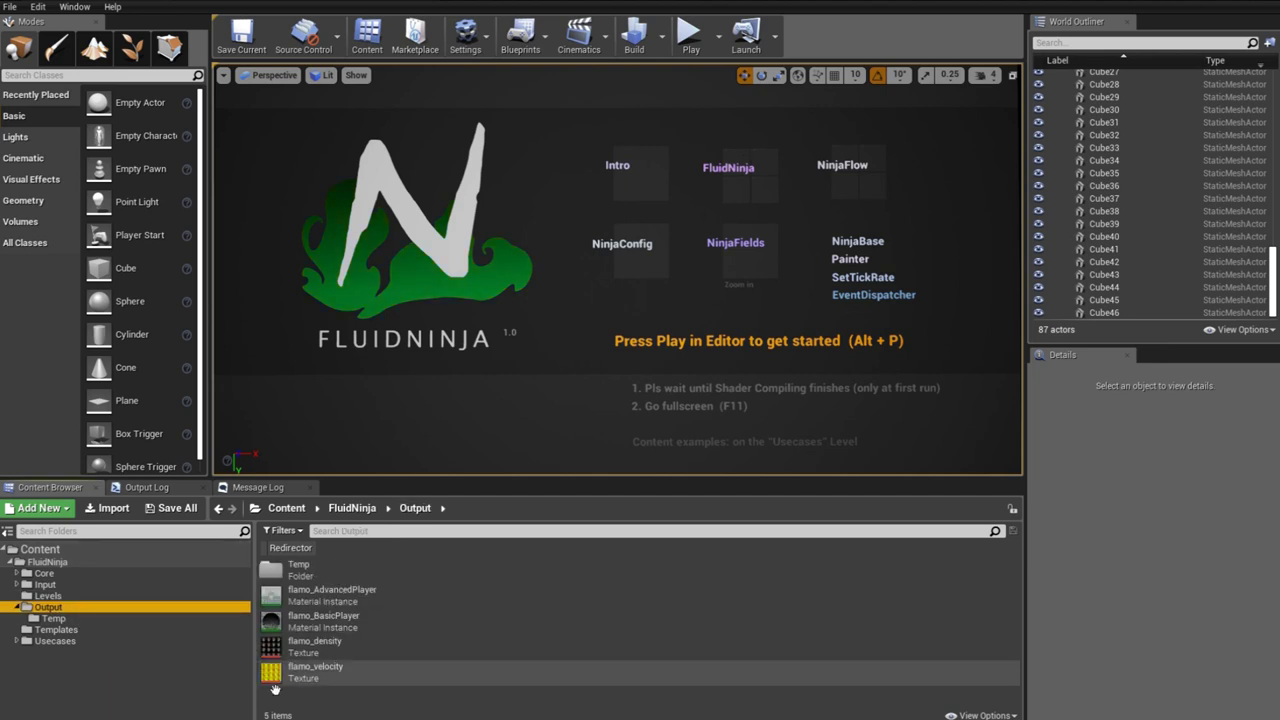
pyautogui.click(324, 656)
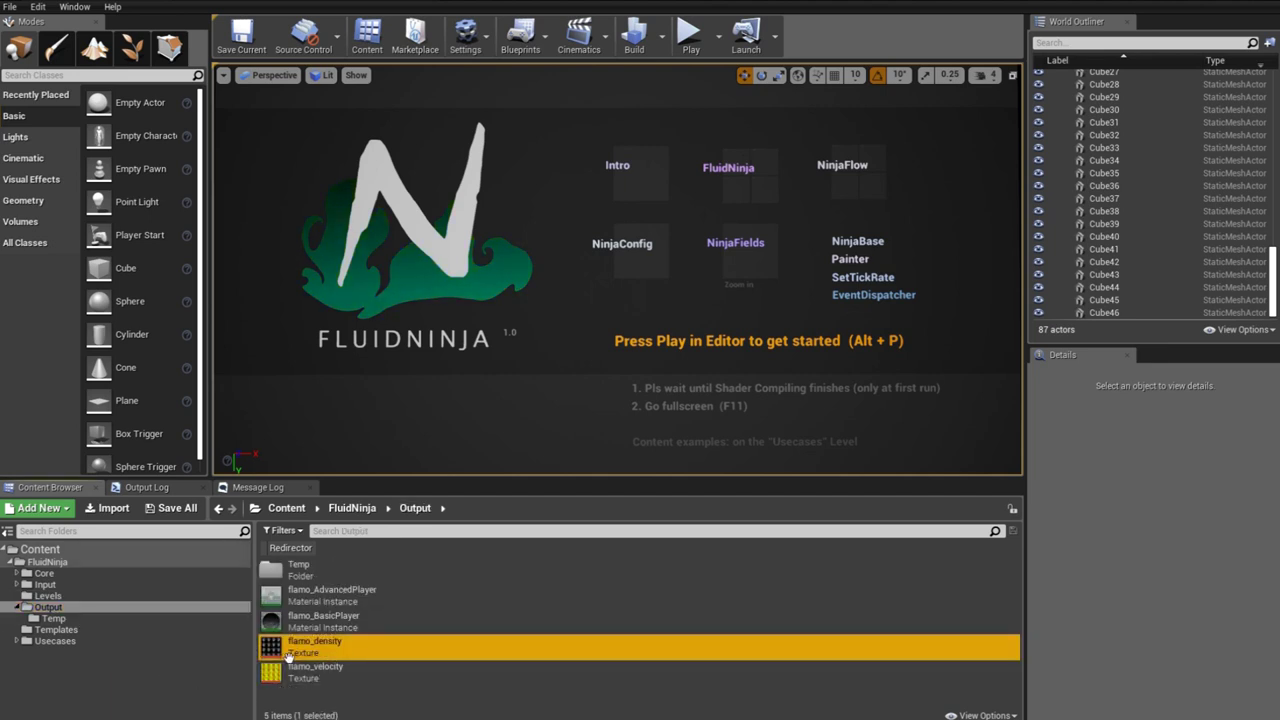
pyautogui.doubleClick(288, 655)
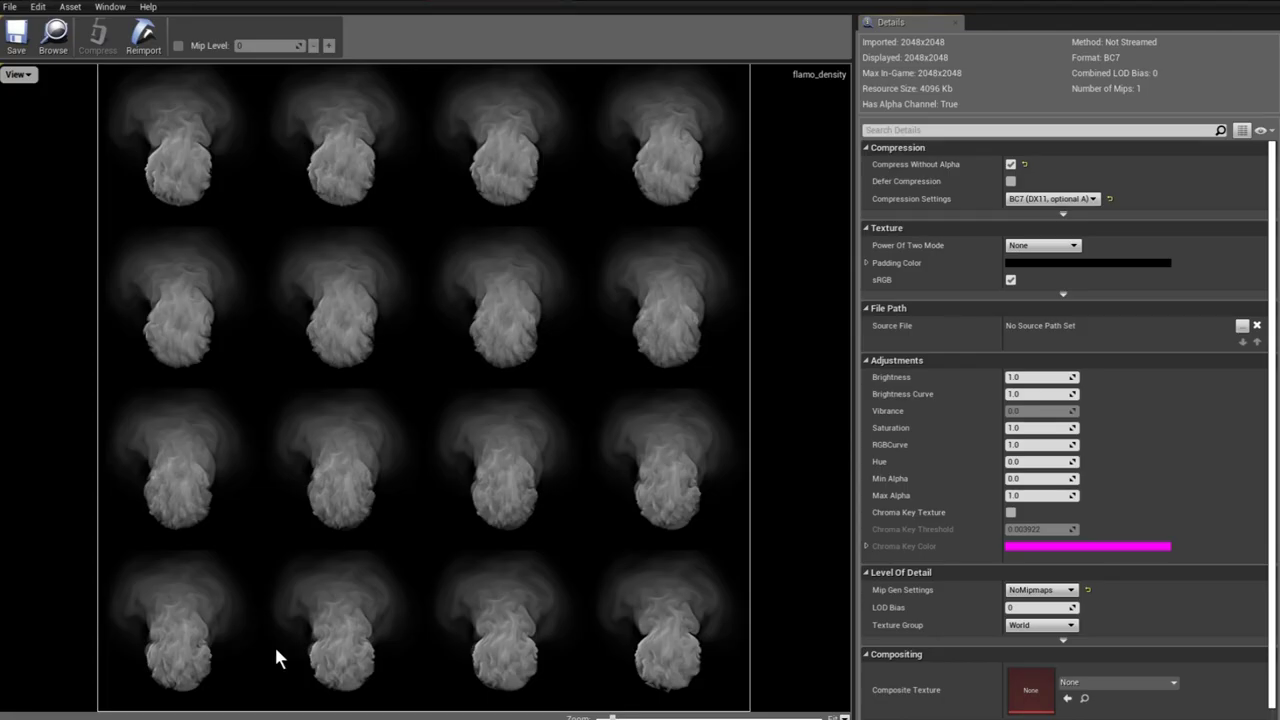
pyautogui.click(70, 24)
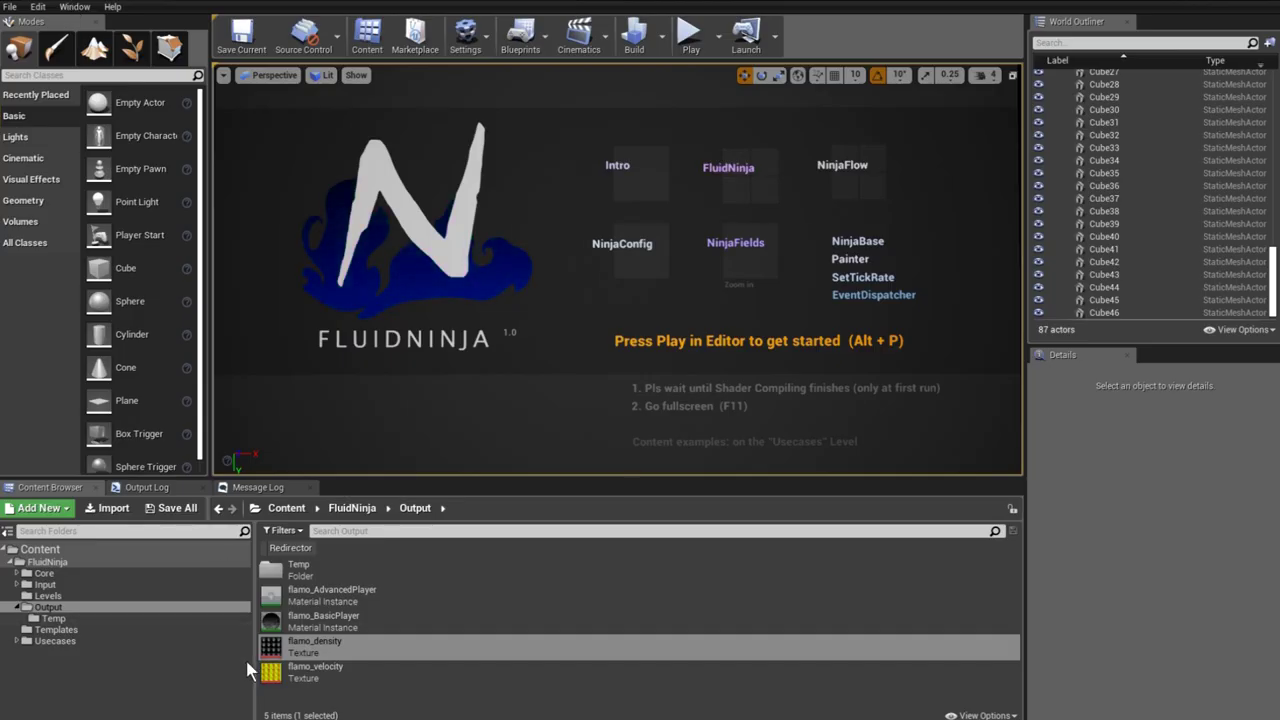
pyautogui.click(270, 674)
pyautogui.doubleClick(280, 678)
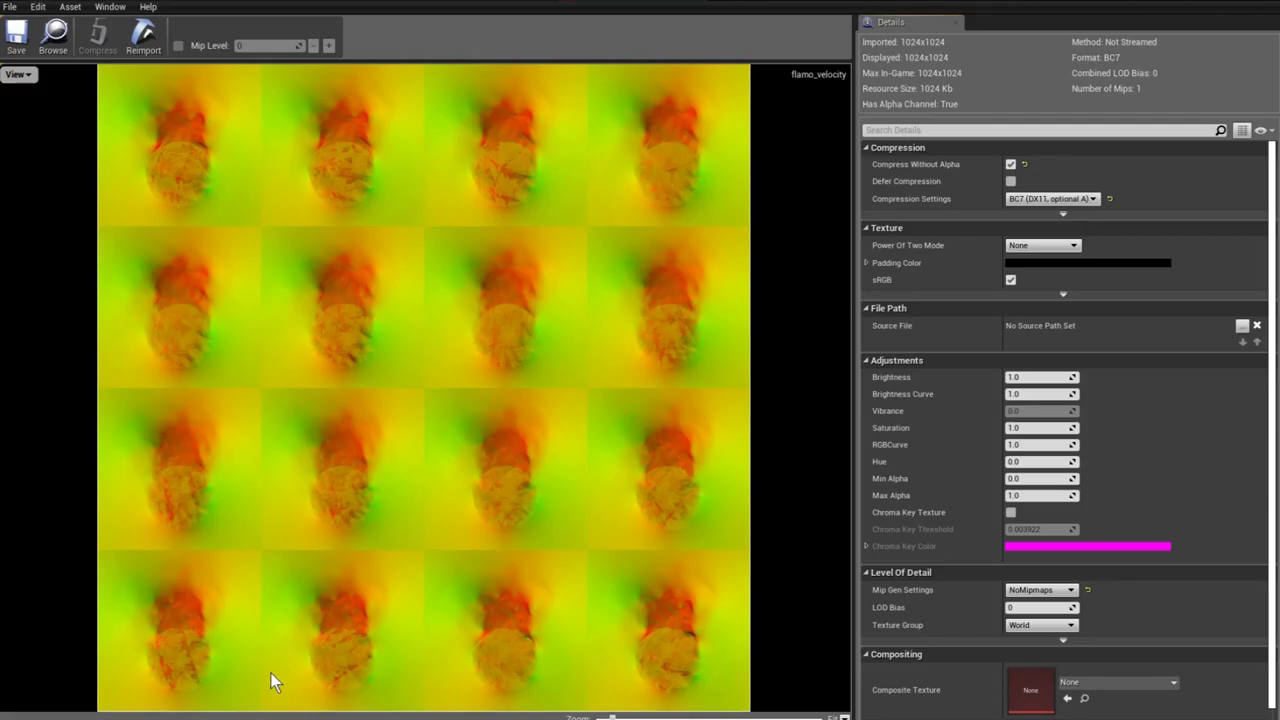
pyautogui.click(112, 5)
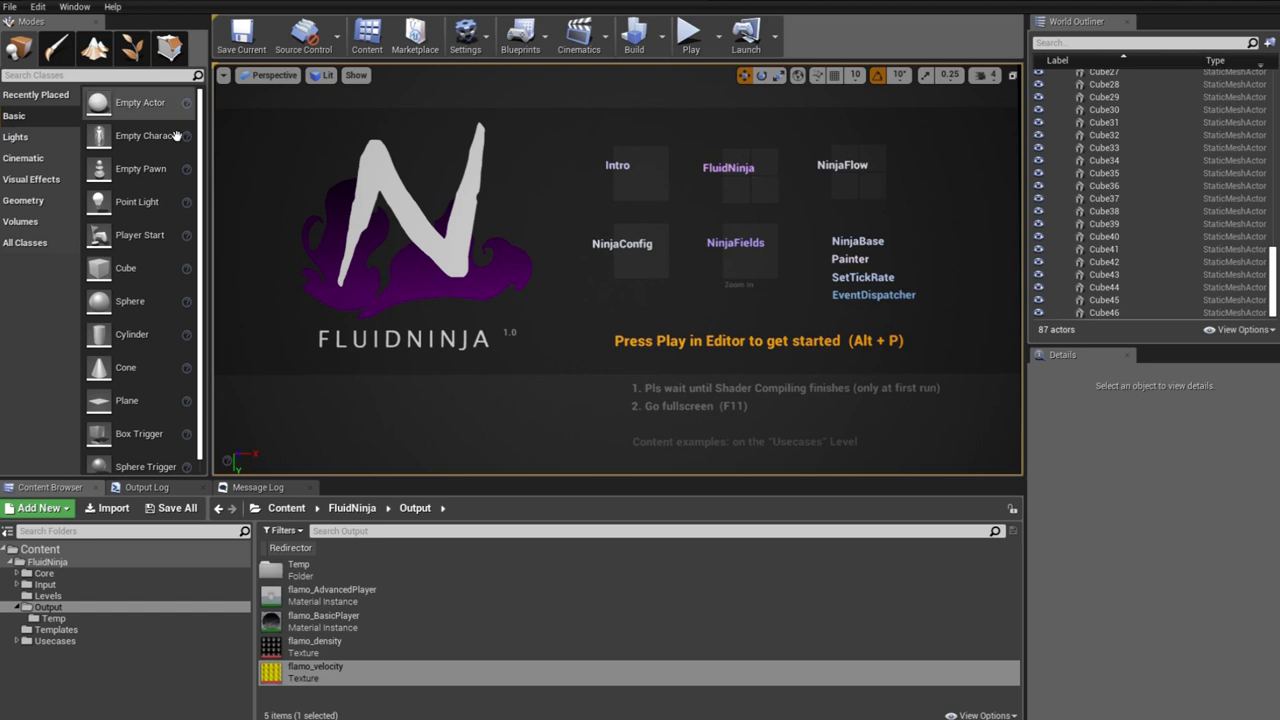
# - Open the flamo_BasicPlayer material instance and enable Interpolation and VelocityInterpolation
pyautogui.click(366, 632)
pyautogui.click(382, 604)
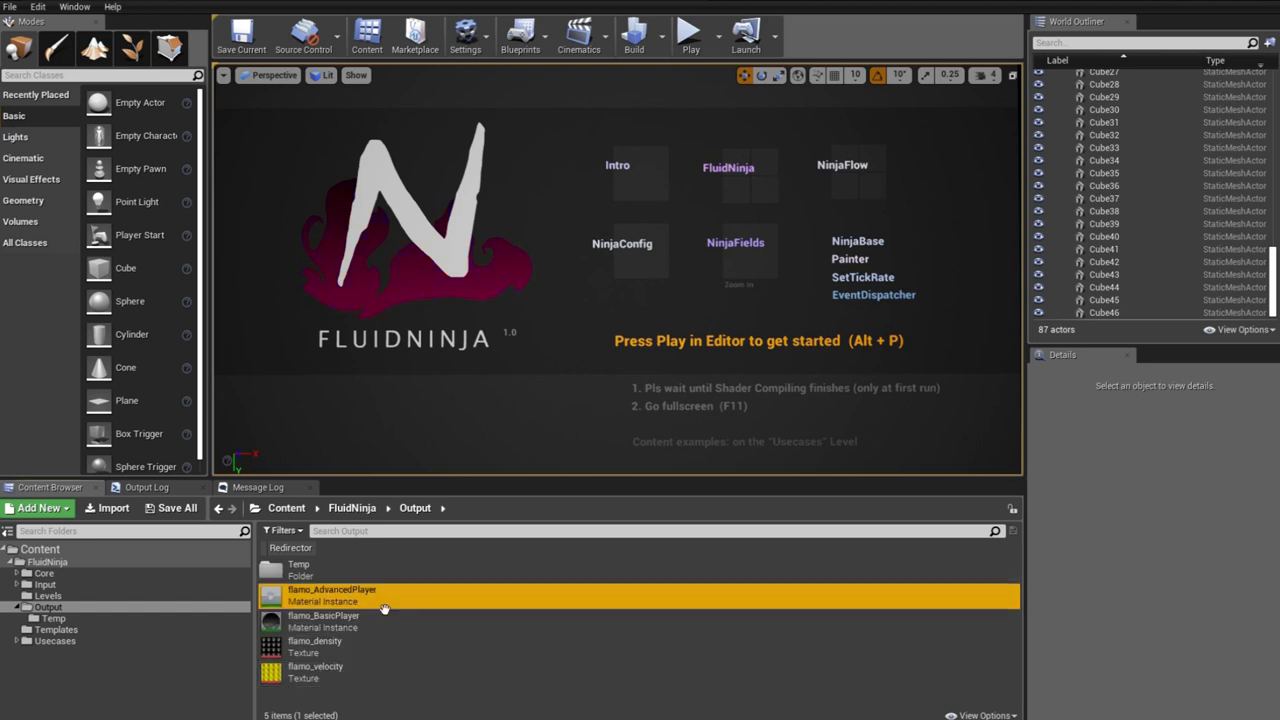
pyautogui.doubleClick(352, 632)
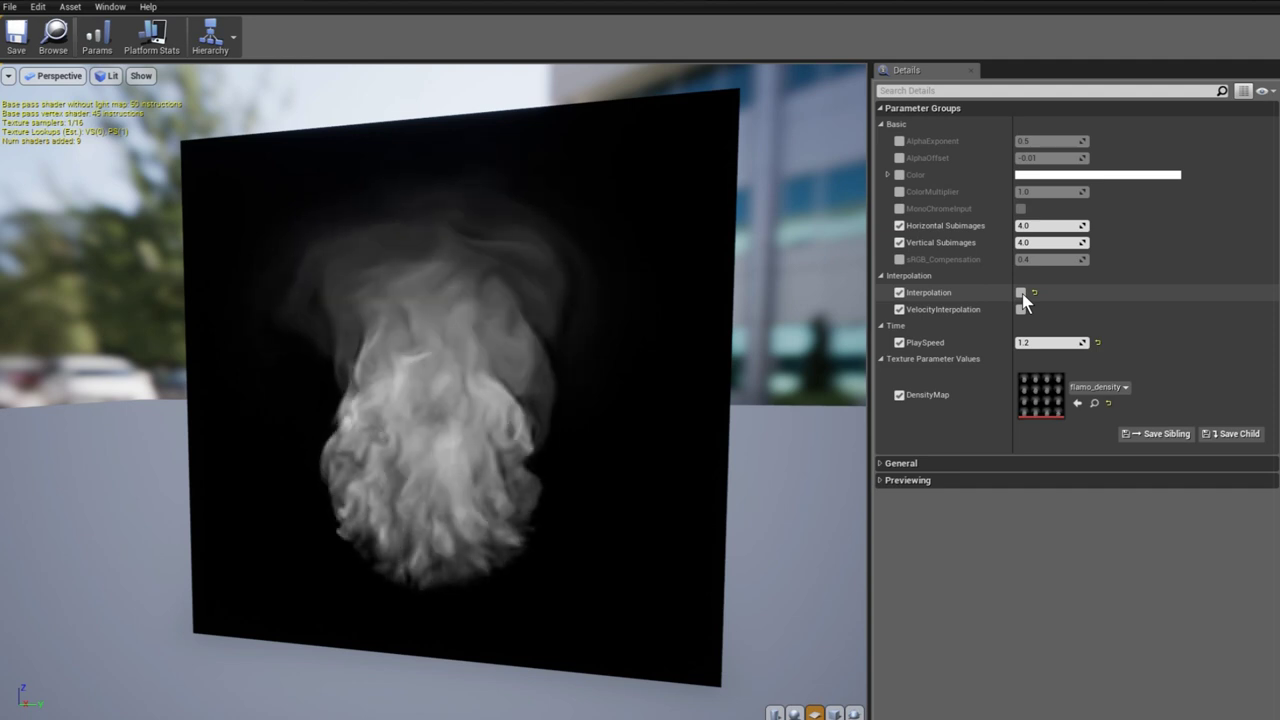
pyautogui.click(905, 277)
pyautogui.click(905, 277)
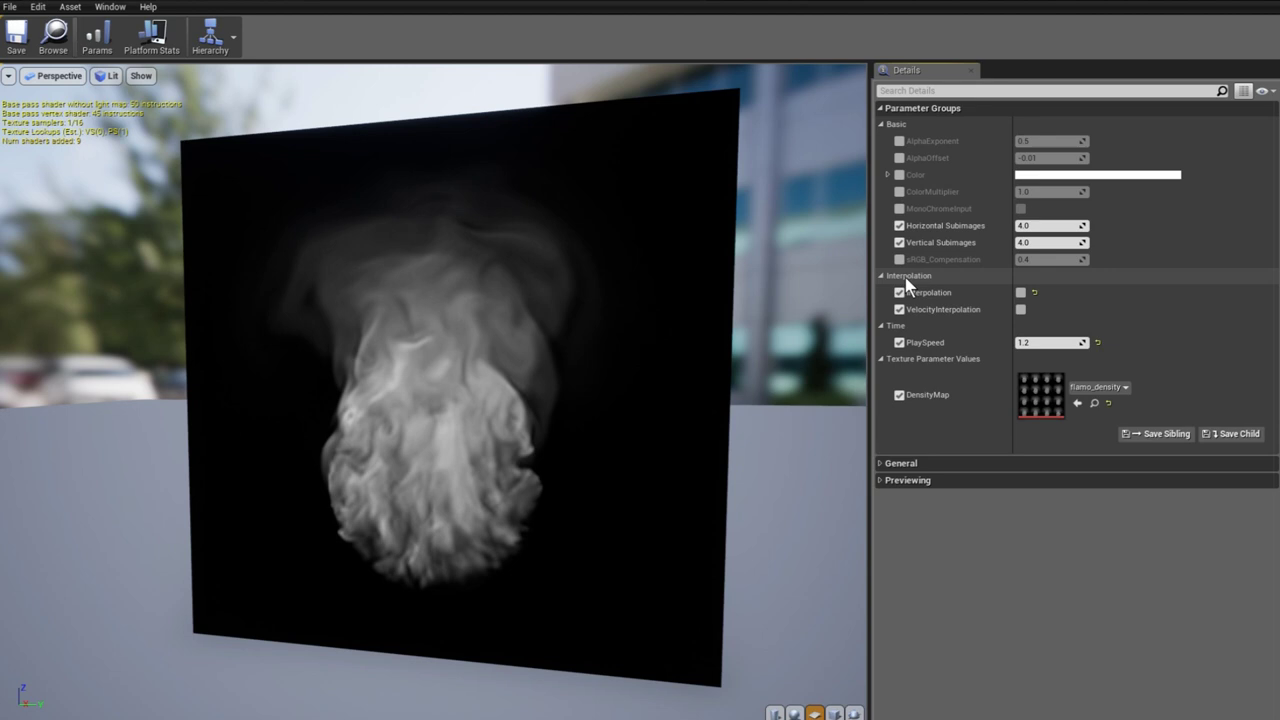
pyautogui.click(1021, 294)
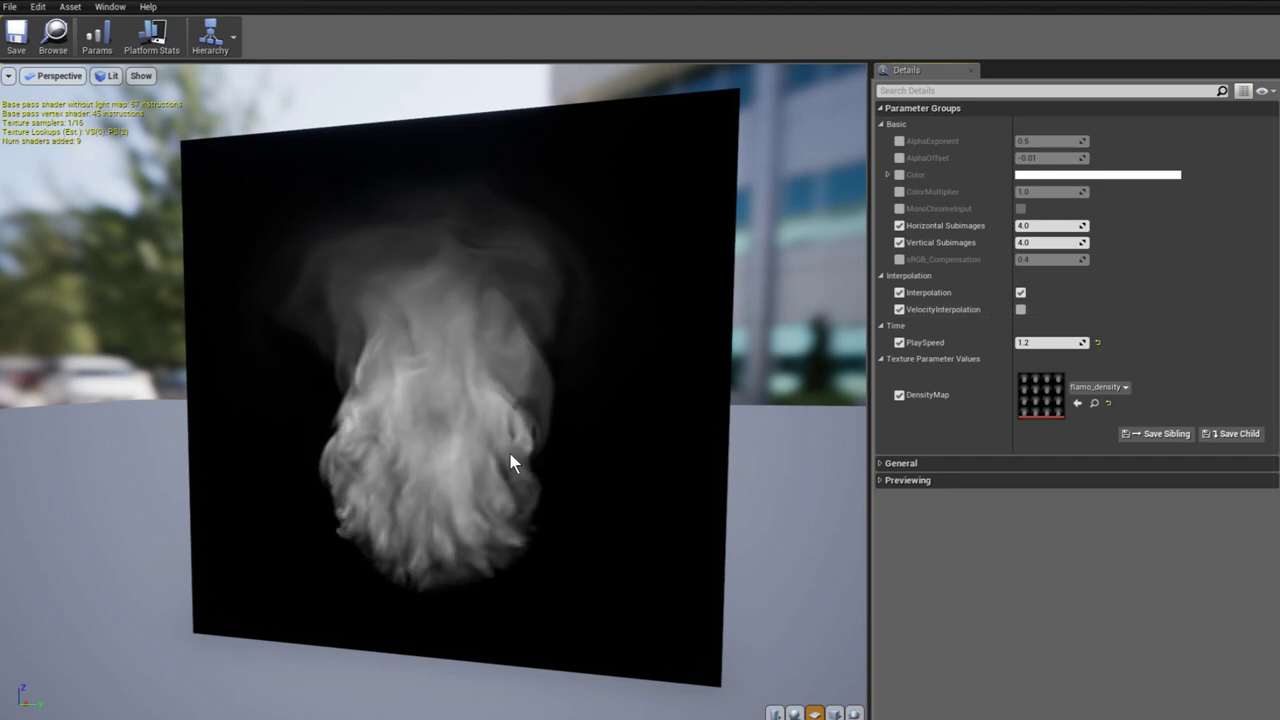
pyautogui.click(1020, 310)
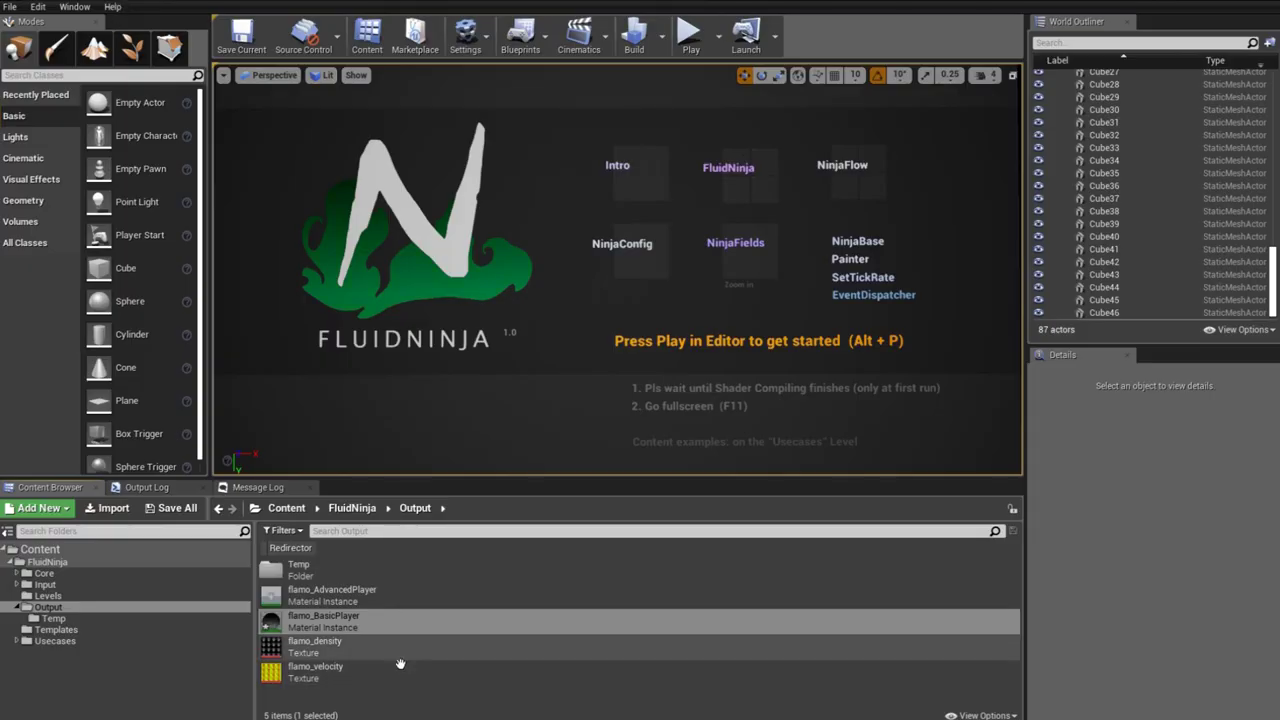
# - Open the flamo_AdvancedPlayer material instance and collapse its parameter groups so that only the Opacity group is expanded
pyautogui.doubleClick(342, 596)
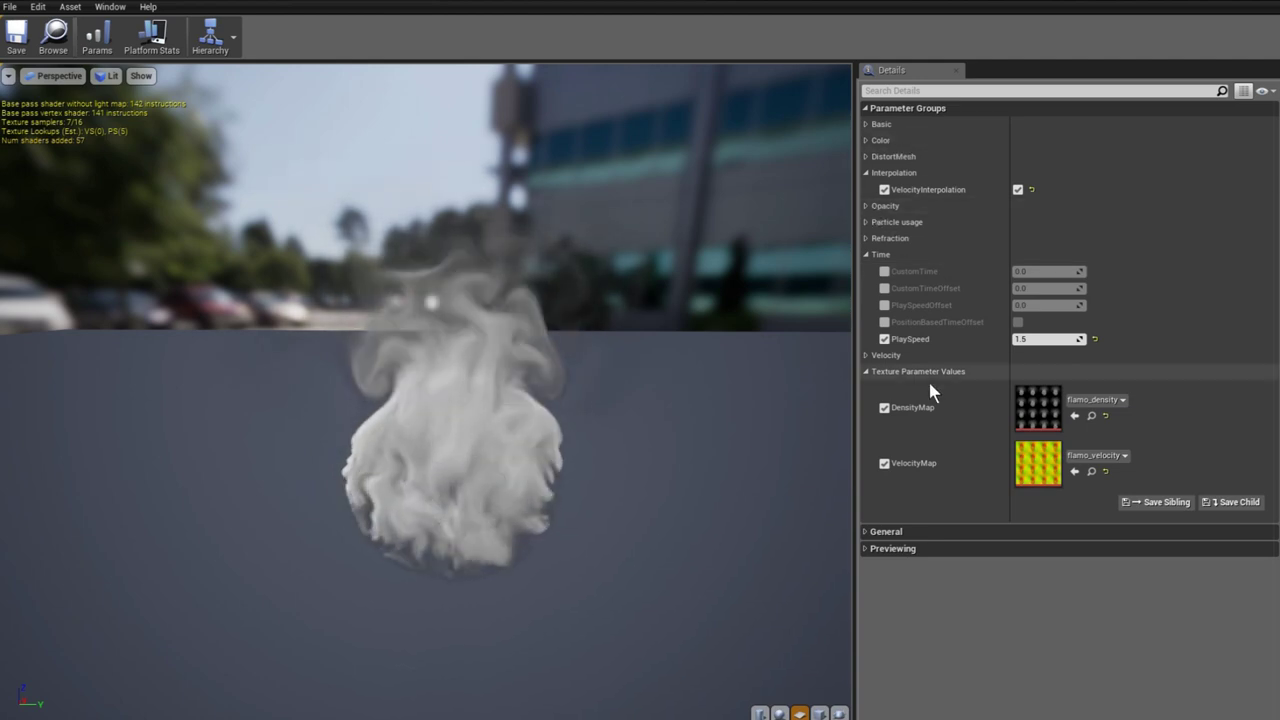
pyautogui.click(868, 172)
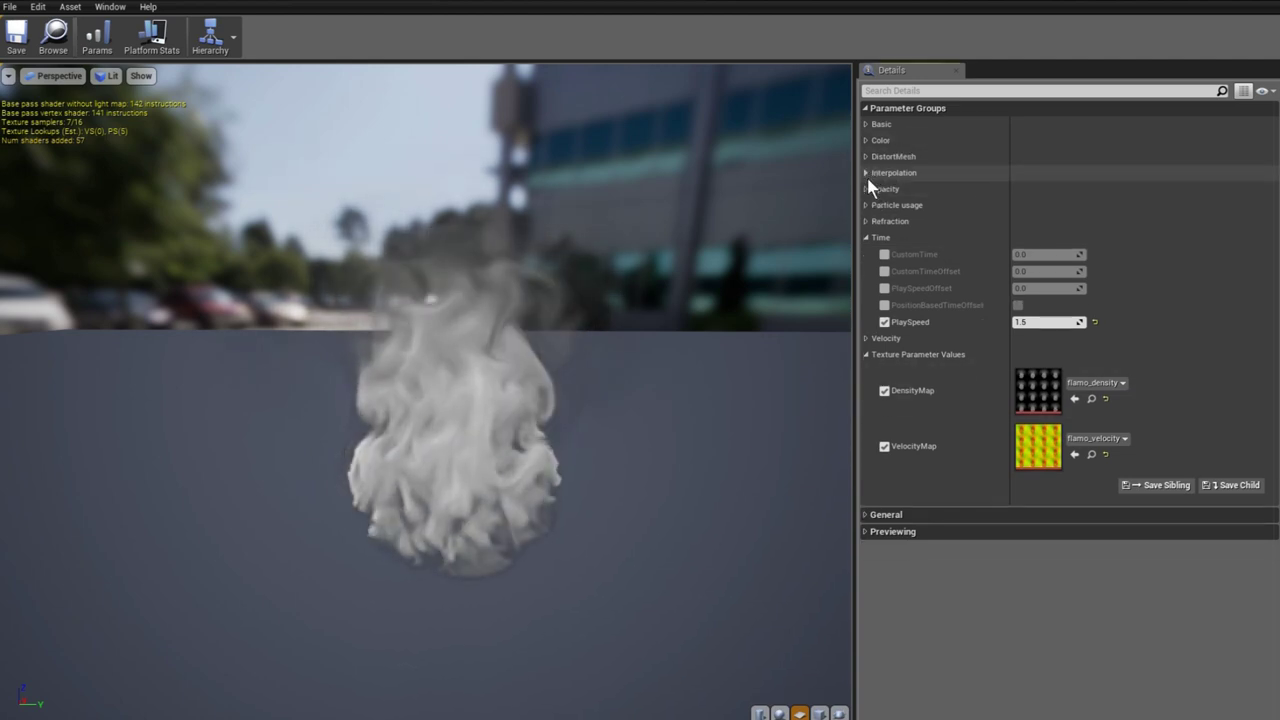
pyautogui.click(867, 238)
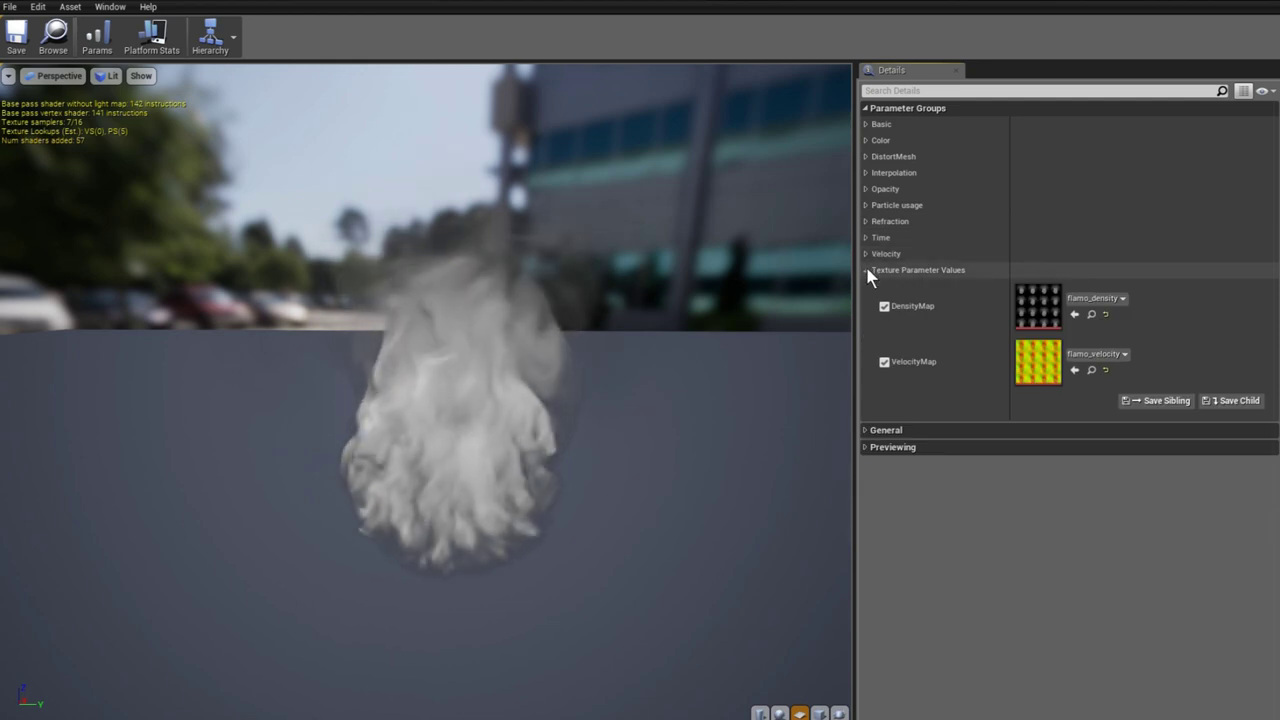
pyautogui.click(866, 270)
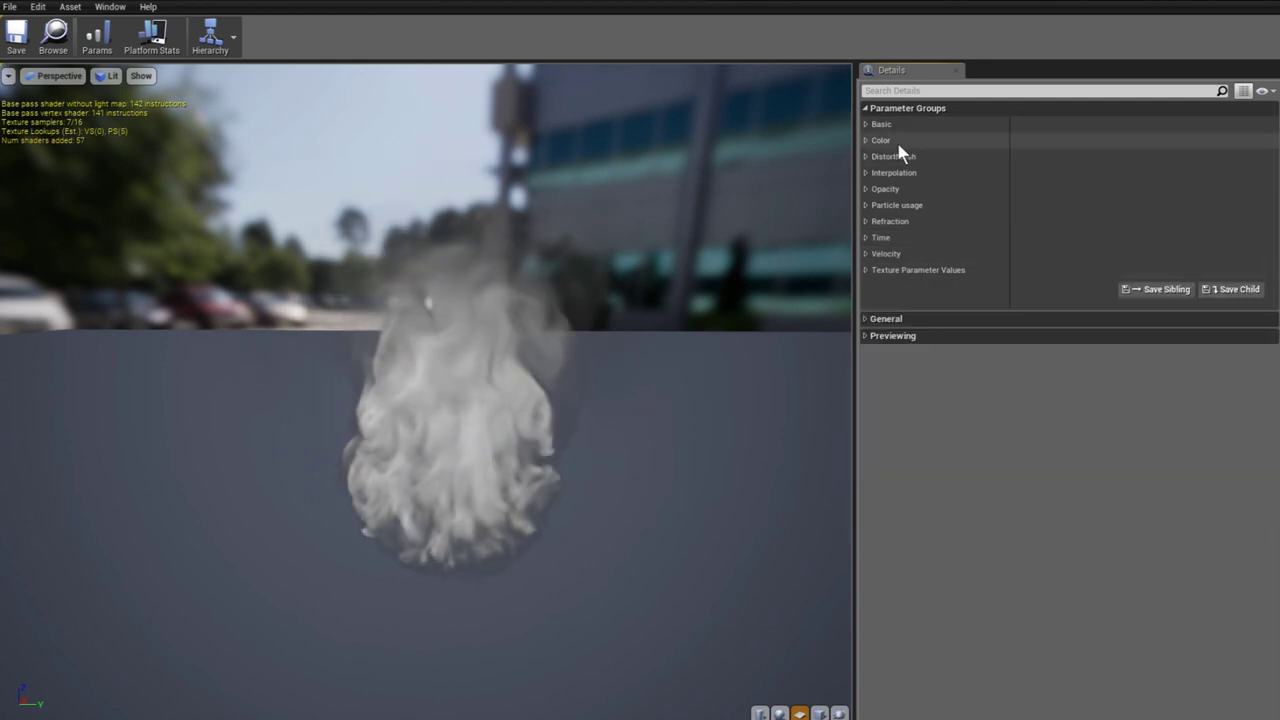
pyautogui.click(867, 190)
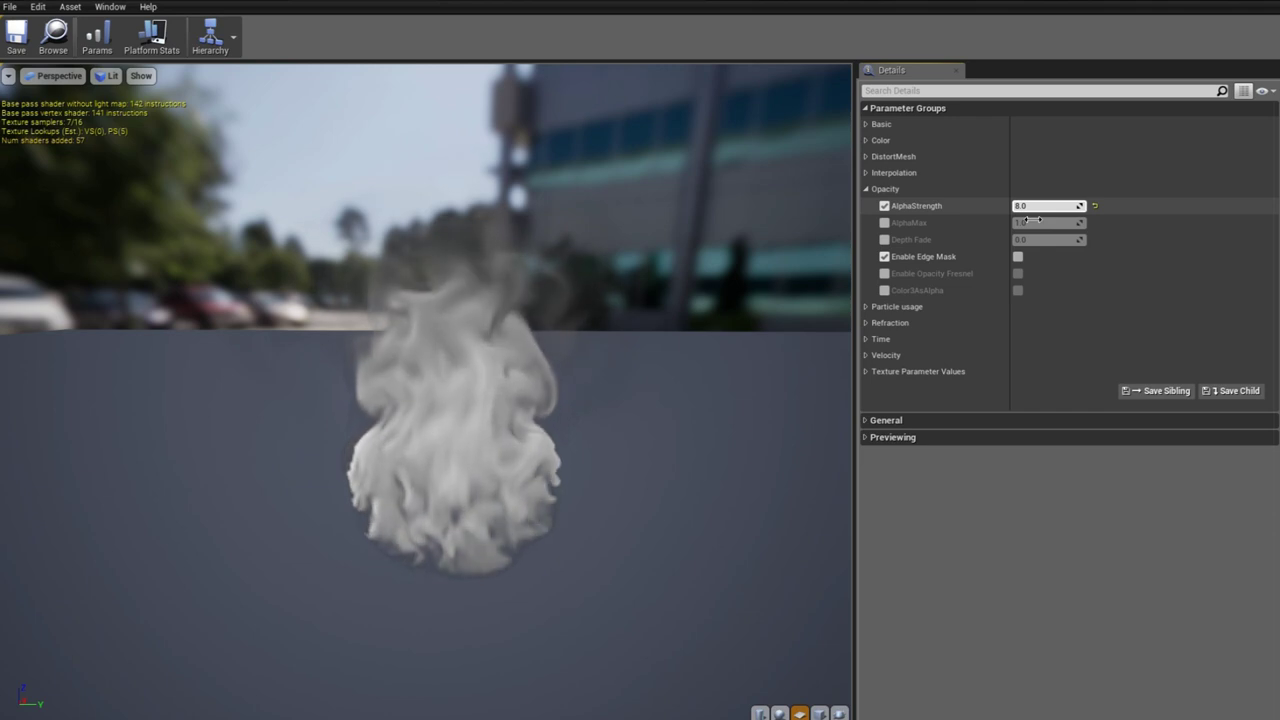
# - Adjust the AlphaStrength opacity parameter of flamo_AdvancedPlayer and set it to 10
pyautogui.moveTo(1045, 205)
pyautogui.mouseDown()
pyautogui.moveTo(1060, 205)
pyautogui.moveTo(1030, 205)
pyautogui.moveTo(1065, 205)
pyautogui.moveTo(1038, 205)
pyautogui.mouseUp()
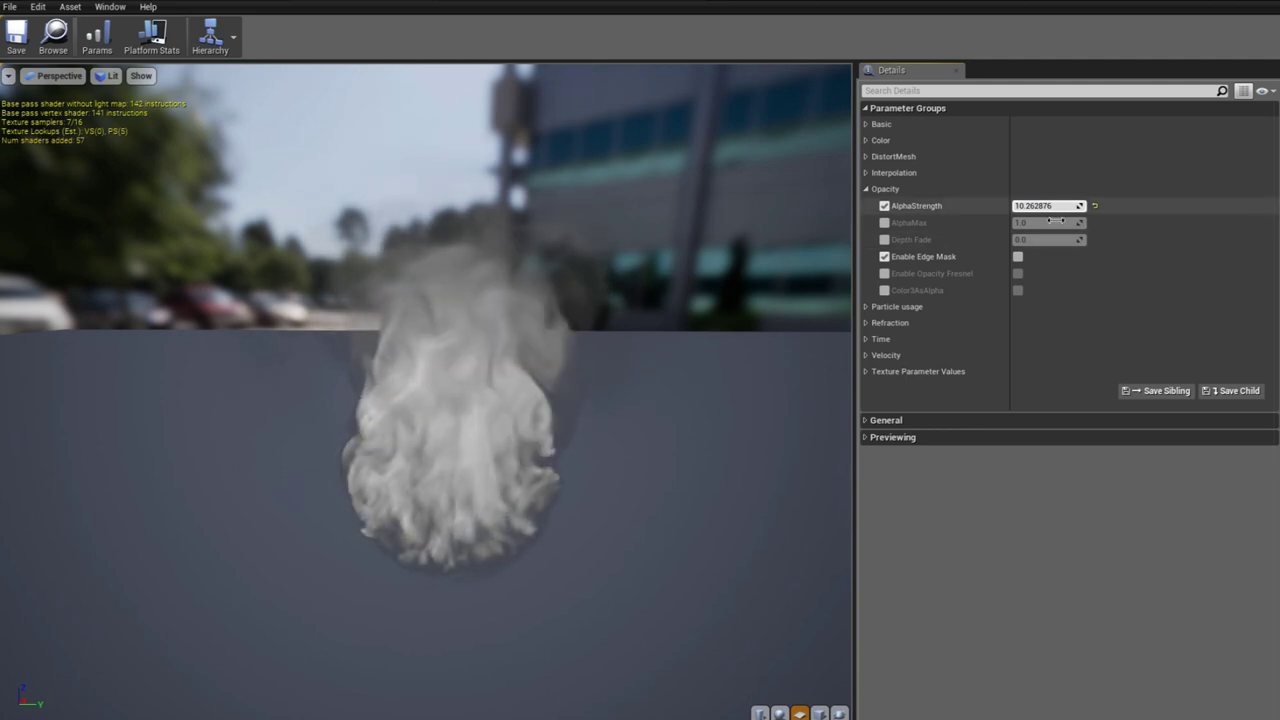
pyautogui.hotkey('ctrl', 'a')
pyautogui.write('10')
pyautogui.press('Return')
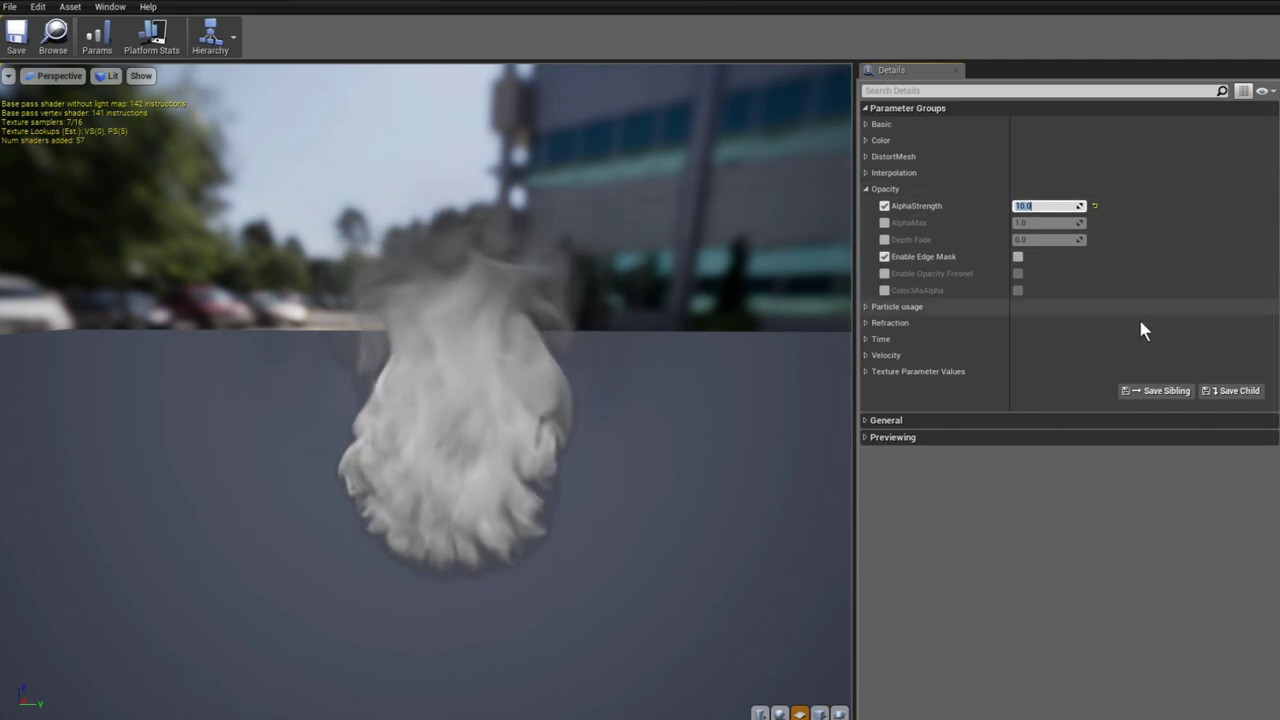
# - Raise AlphaStrength to about 375 and turn on Enable Edge Mask to fade the borders of the preview plane
pyautogui.moveTo(1045, 206); pyautogui.dragTo(489, 210)
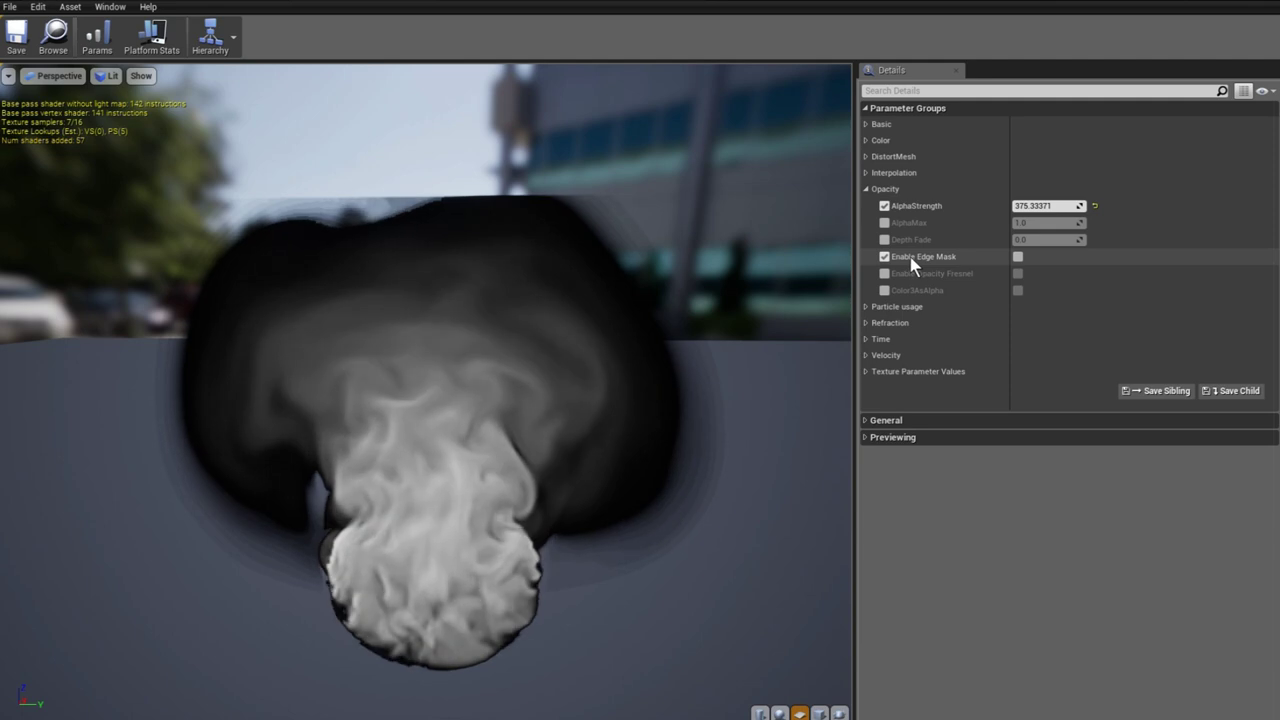
pyautogui.click(1018, 257)
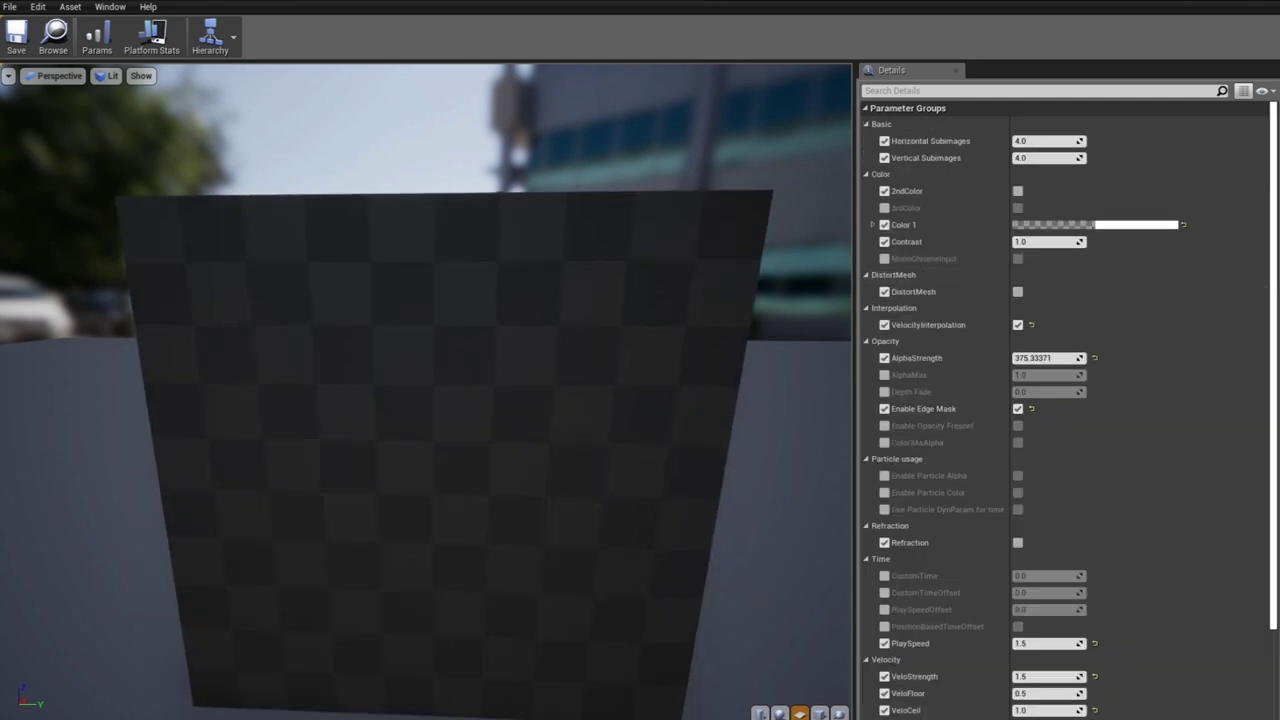
pyautogui.moveTo(605, 383); pyautogui.dragTo(605, 383)
pyautogui.moveTo(556, 288); pyautogui.dragTo(556, 288)
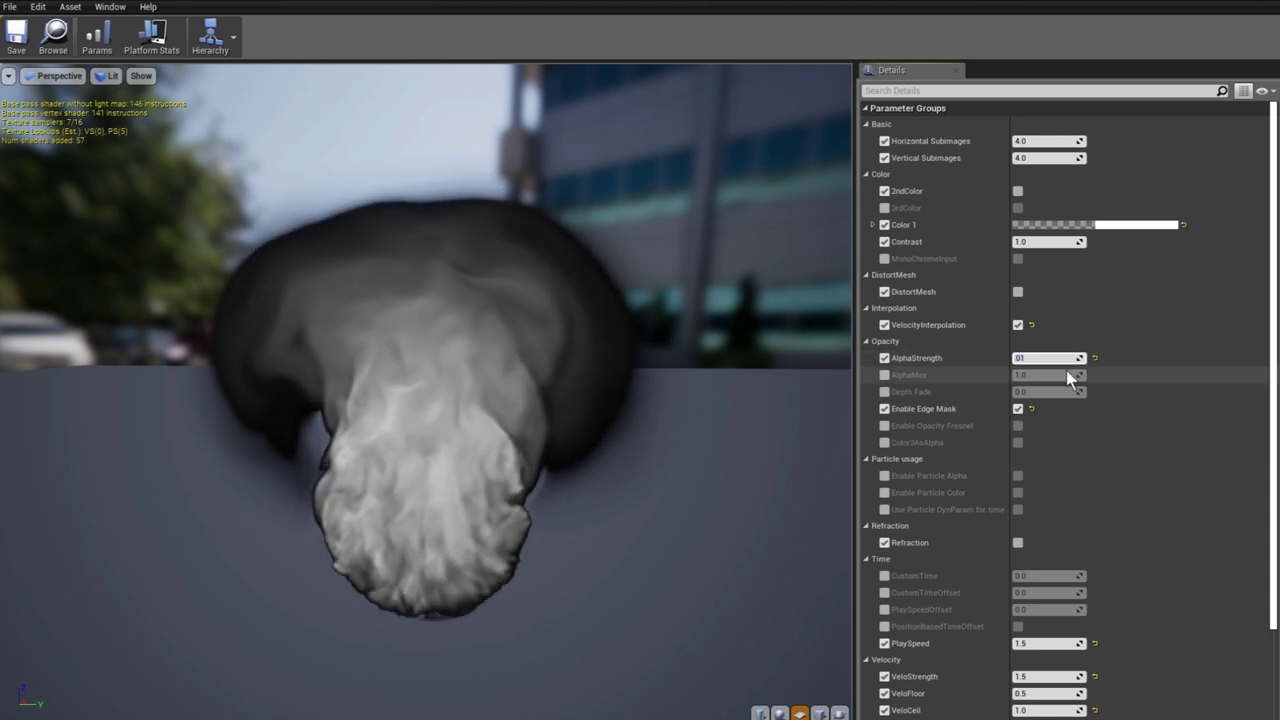
# - Try an AlphaStrength of 1, and set it to 10 to restore dense smoke
pyautogui.write('1')
pyautogui.press('Return')
pyautogui.write('10')
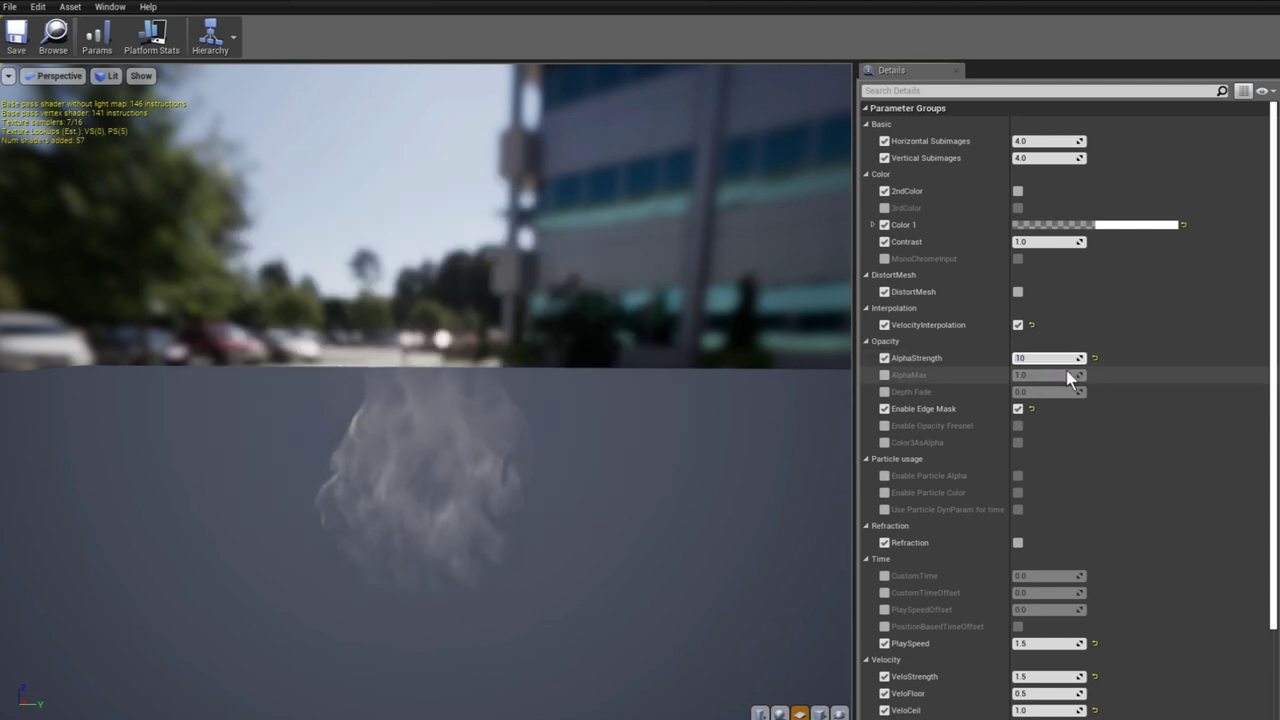
pyautogui.press('Return')
pyautogui.click(730, 395)
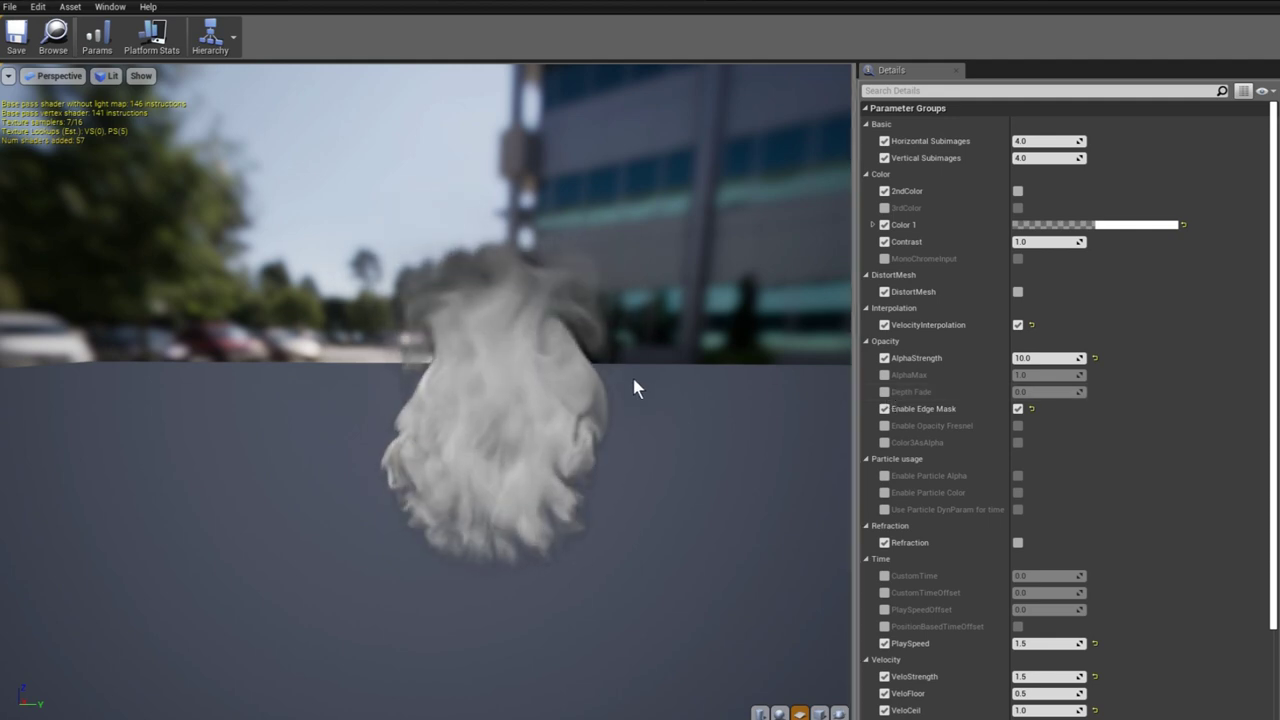
# - Collapse the Opacity group and set the PlaySpeed of the material instance to 5
pyautogui.click(867, 342)
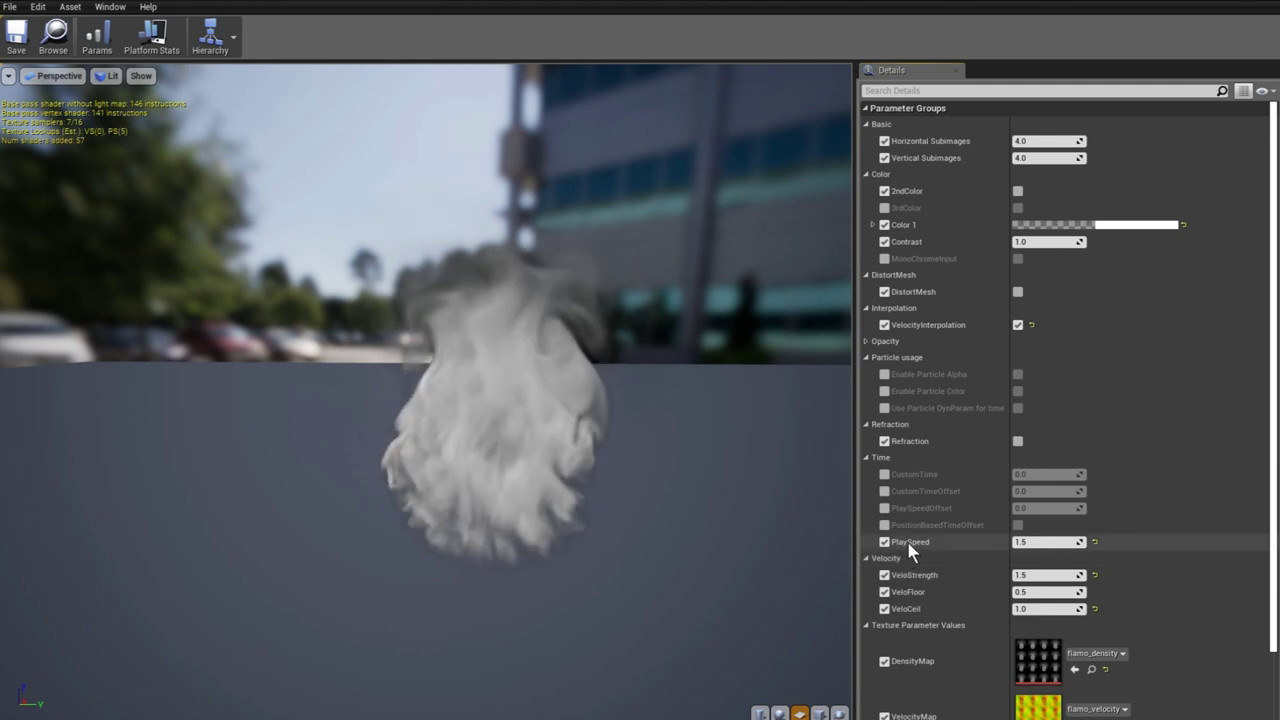
pyautogui.scroll(-3, 926, 490)
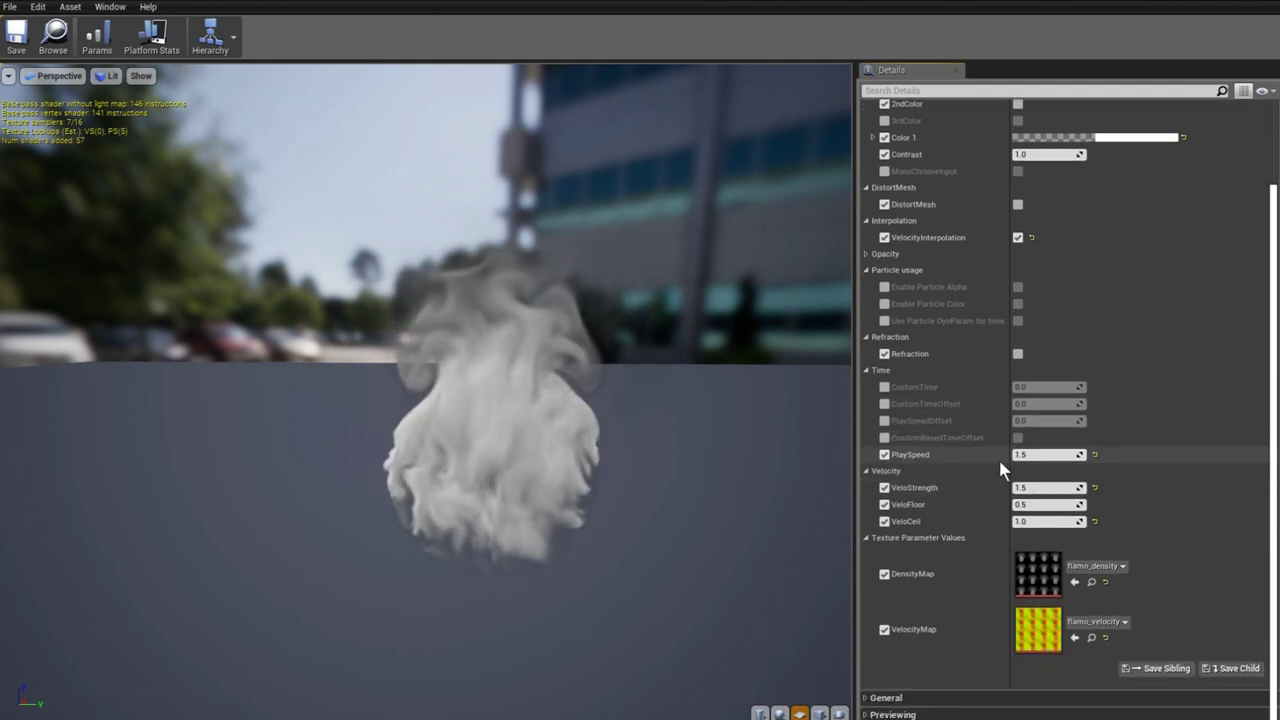
pyautogui.click(1036, 456)
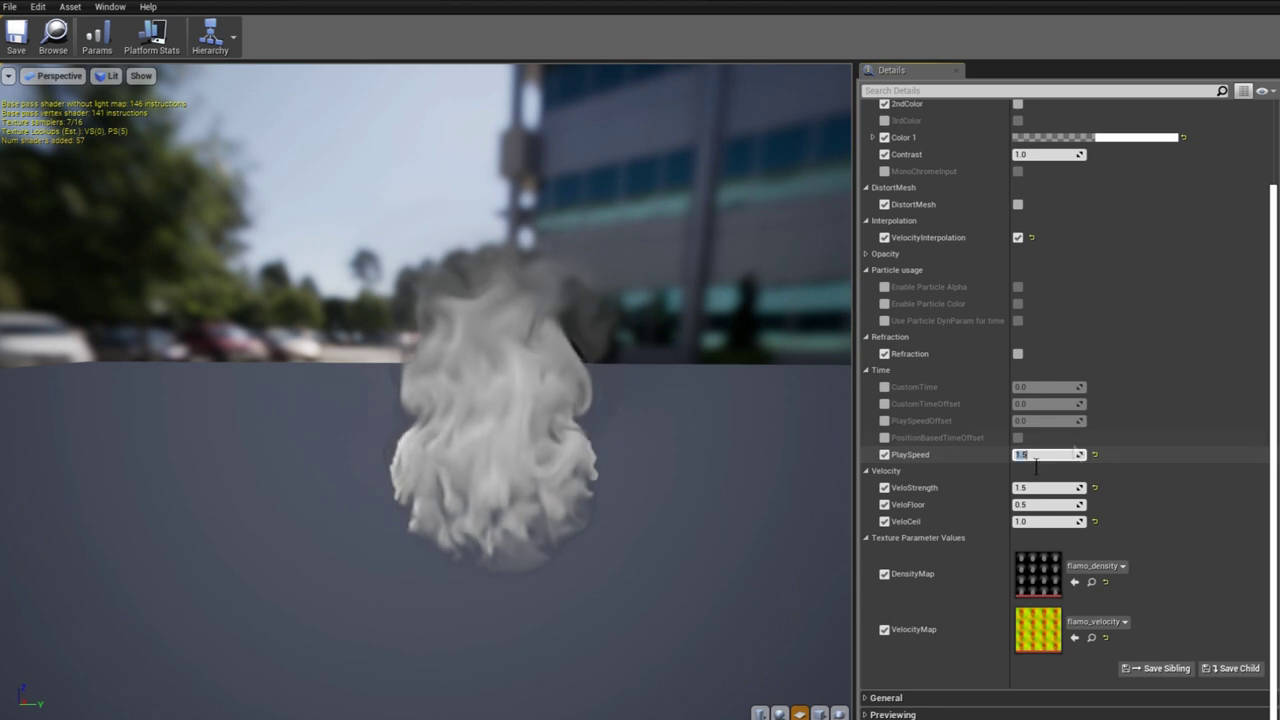
pyautogui.write('5')
pyautogui.press('Return')
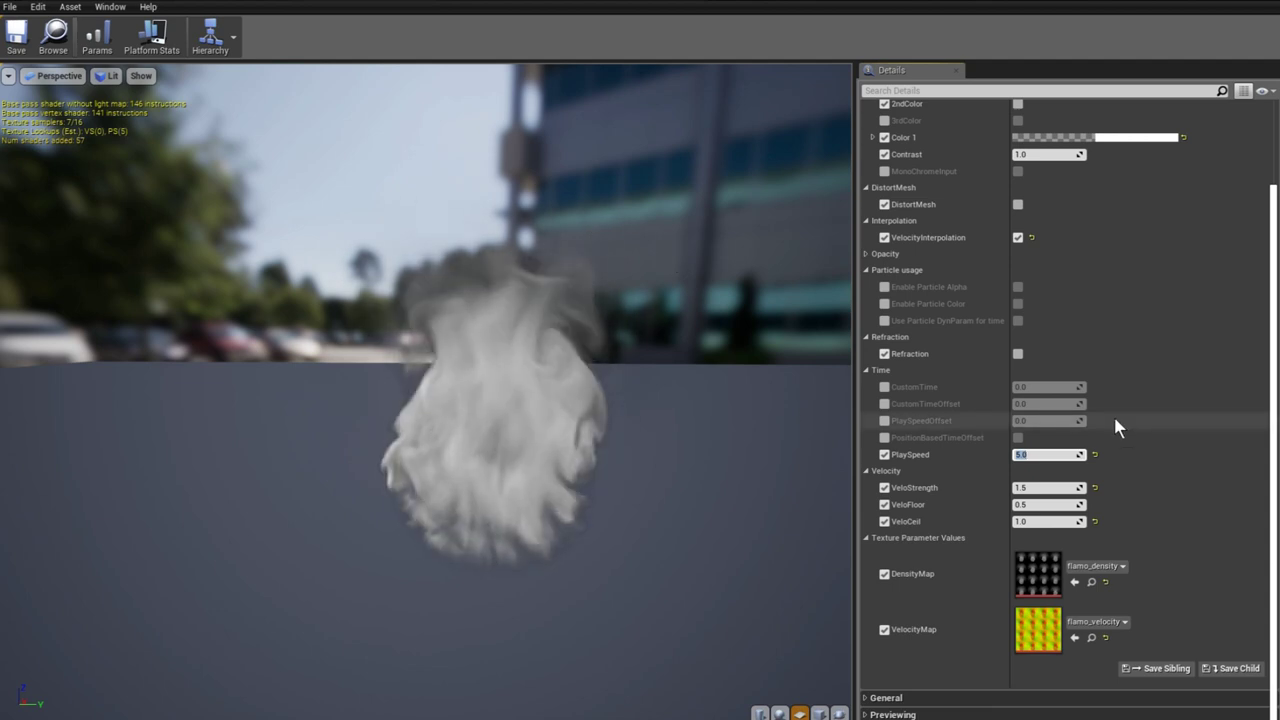
# - Collapse the Time, Velocity, Texture Parameter Values and Basic parameter groups
pyautogui.click(869, 371)
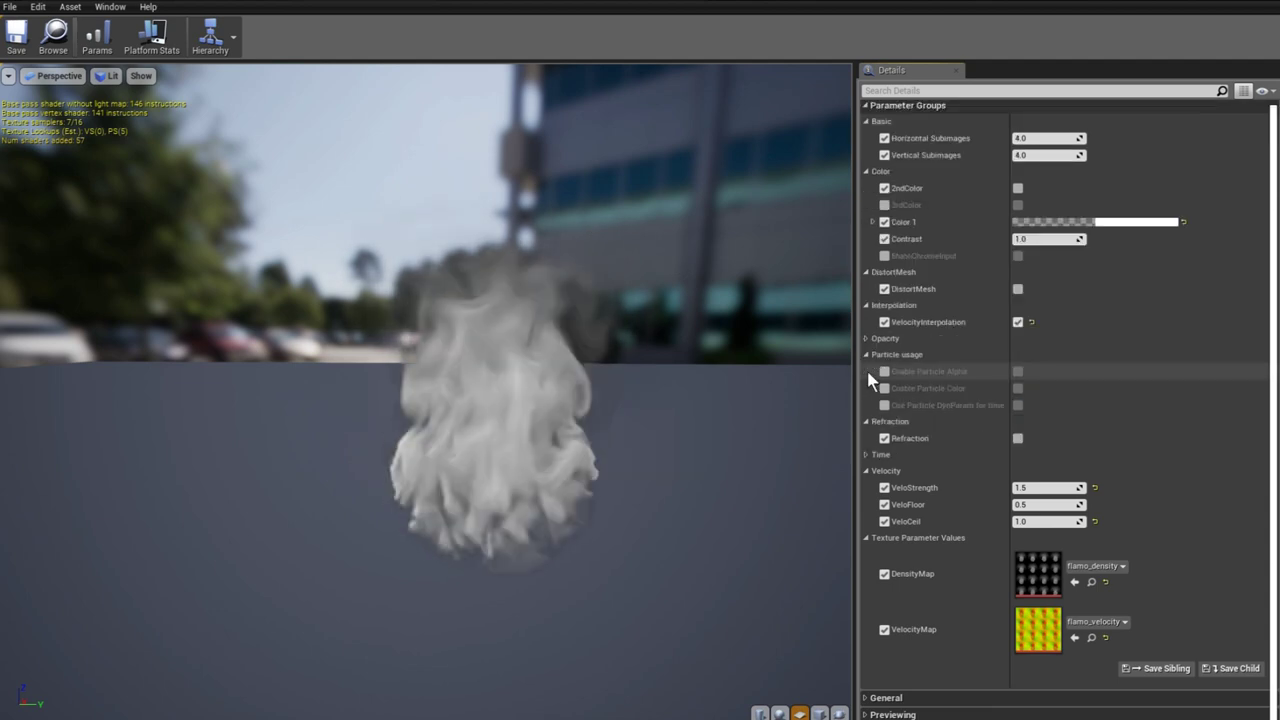
pyautogui.click(885, 470)
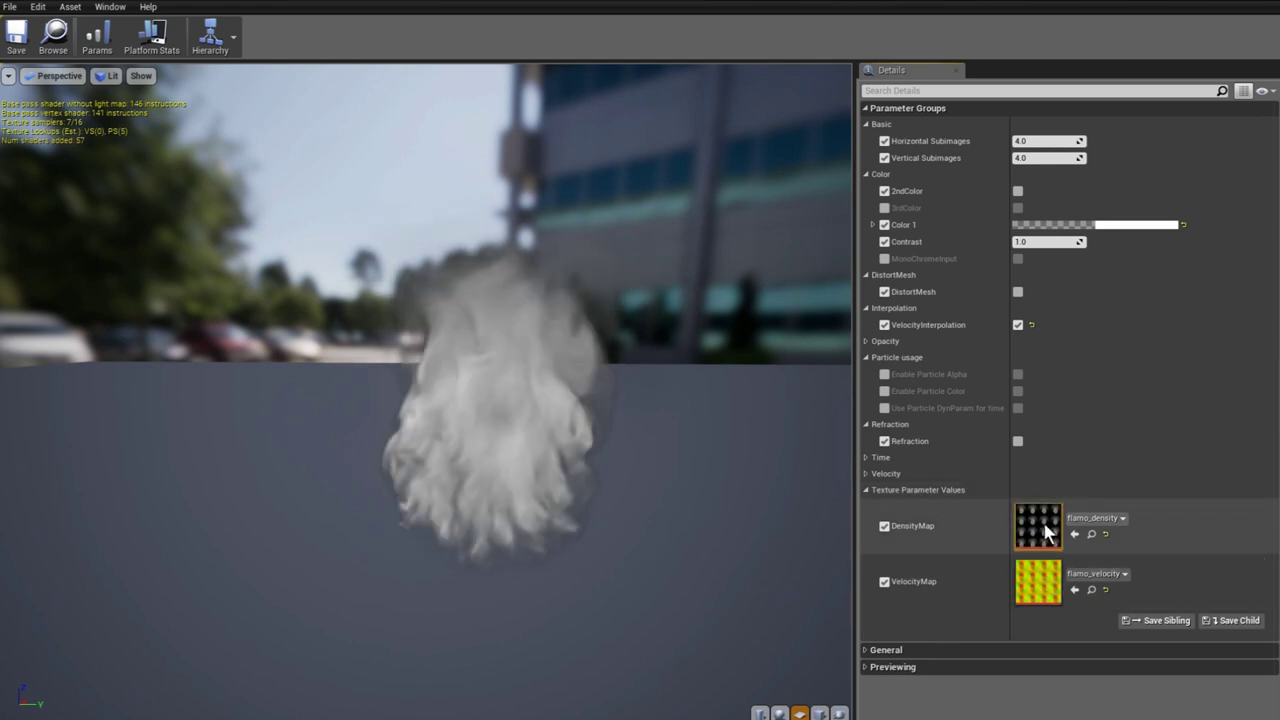
pyautogui.click(866, 489)
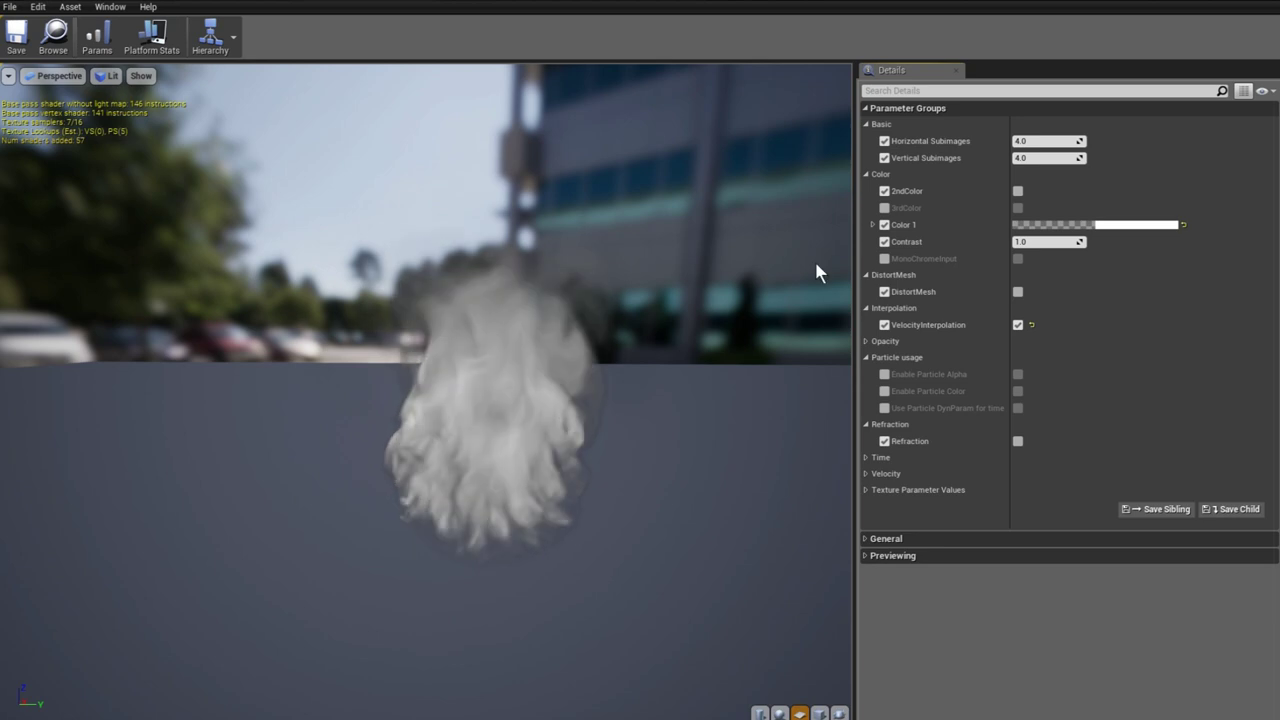
pyautogui.click(876, 126)
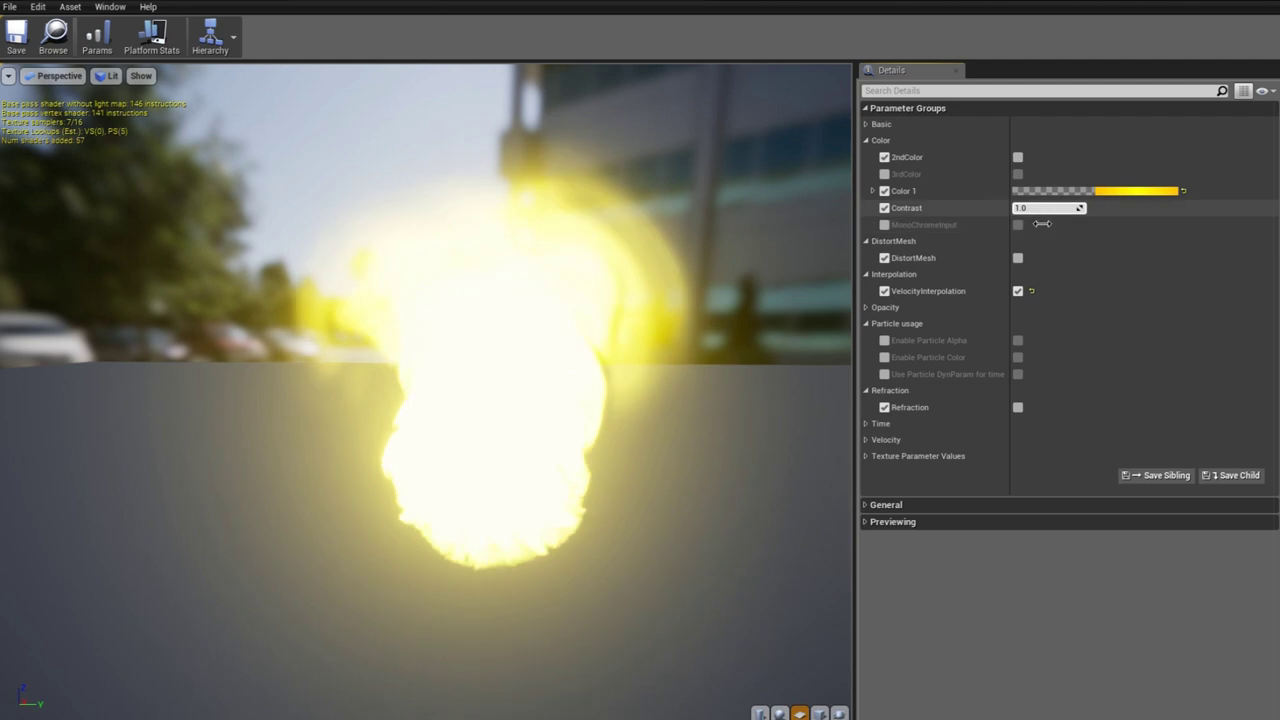
# - Tune the Contrast of the yellow flame, enable 2ndColor with an orange-red Color 2, and settle Contrast at about 2.41
pyautogui.moveTo(1037, 220)
pyautogui.mouseDown()
pyautogui.moveTo(1085, 220)
pyautogui.moveTo(1022, 208)
pyautogui.mouseUp()
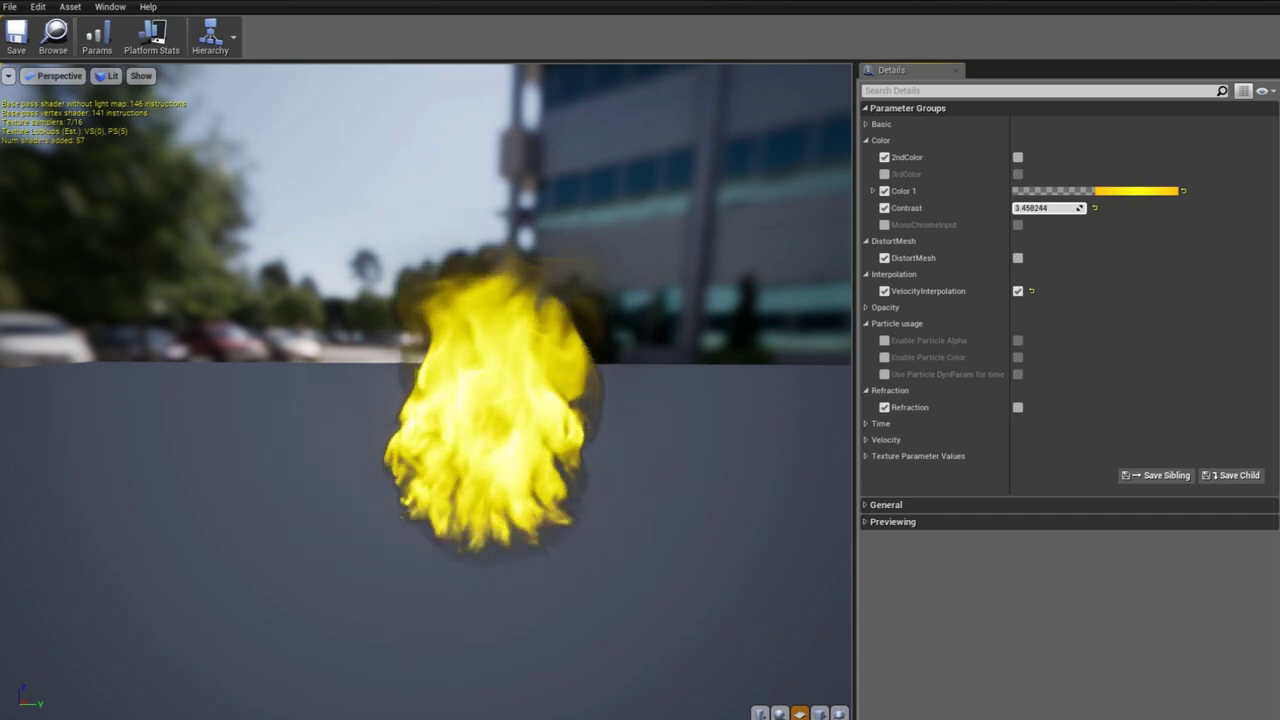
pyautogui.moveTo(1045, 208)
pyautogui.mouseDown()
pyautogui.moveTo(1070, 208)
pyautogui.moveTo(1030, 208)
pyautogui.mouseUp()
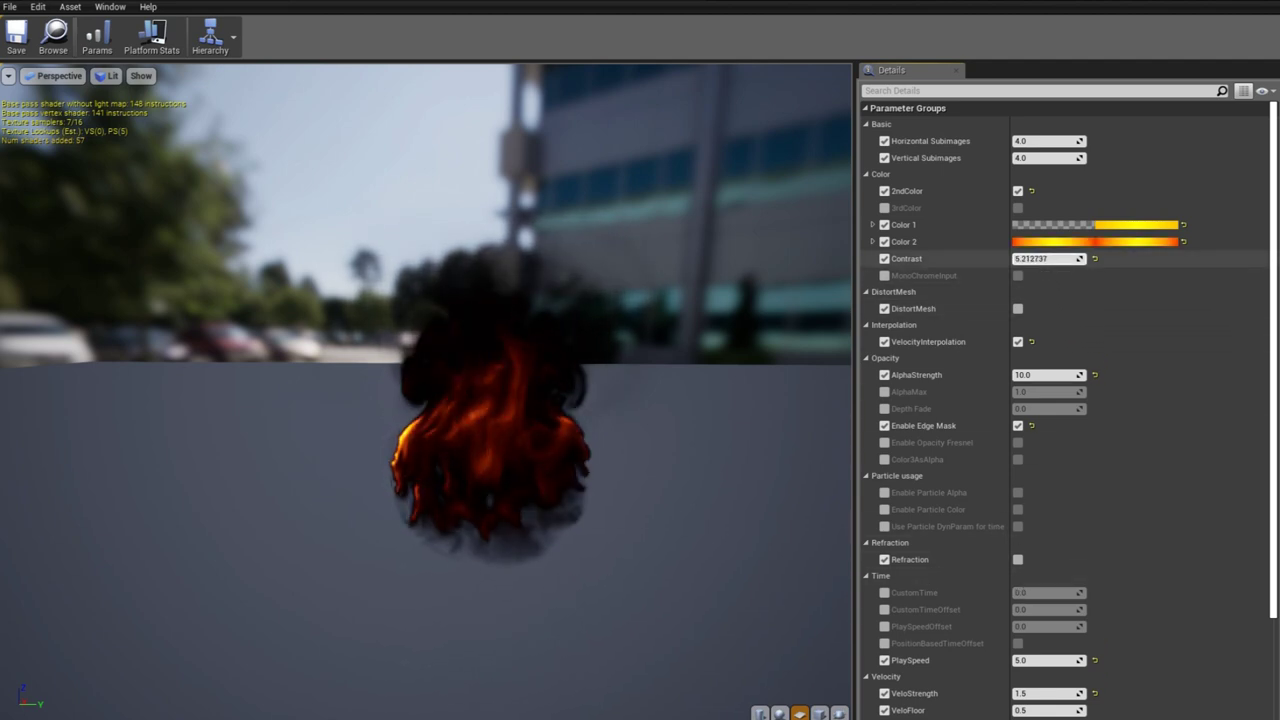
pyautogui.moveTo(1045, 258)
pyautogui.mouseDown()
pyautogui.moveTo(1110, 258)
pyautogui.moveTo(1050, 258)
pyautogui.mouseUp()
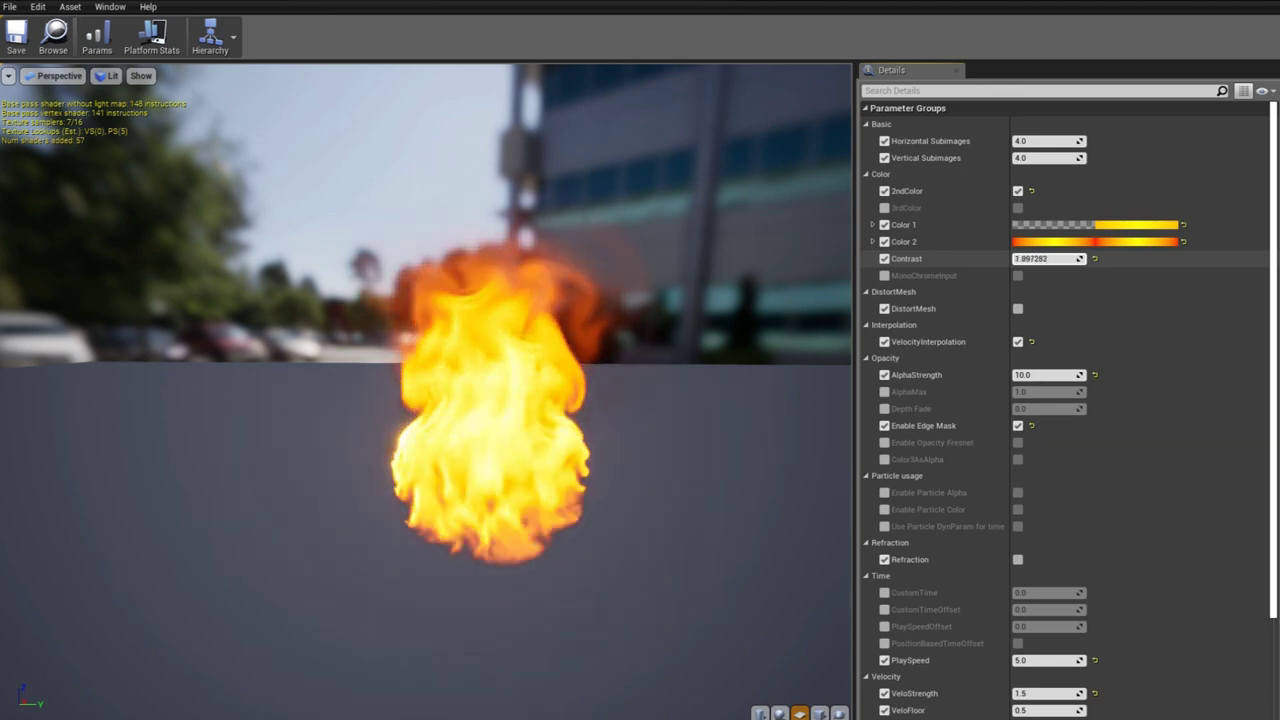
pyautogui.moveTo(1045, 258); pyautogui.dragTo(1060, 258)
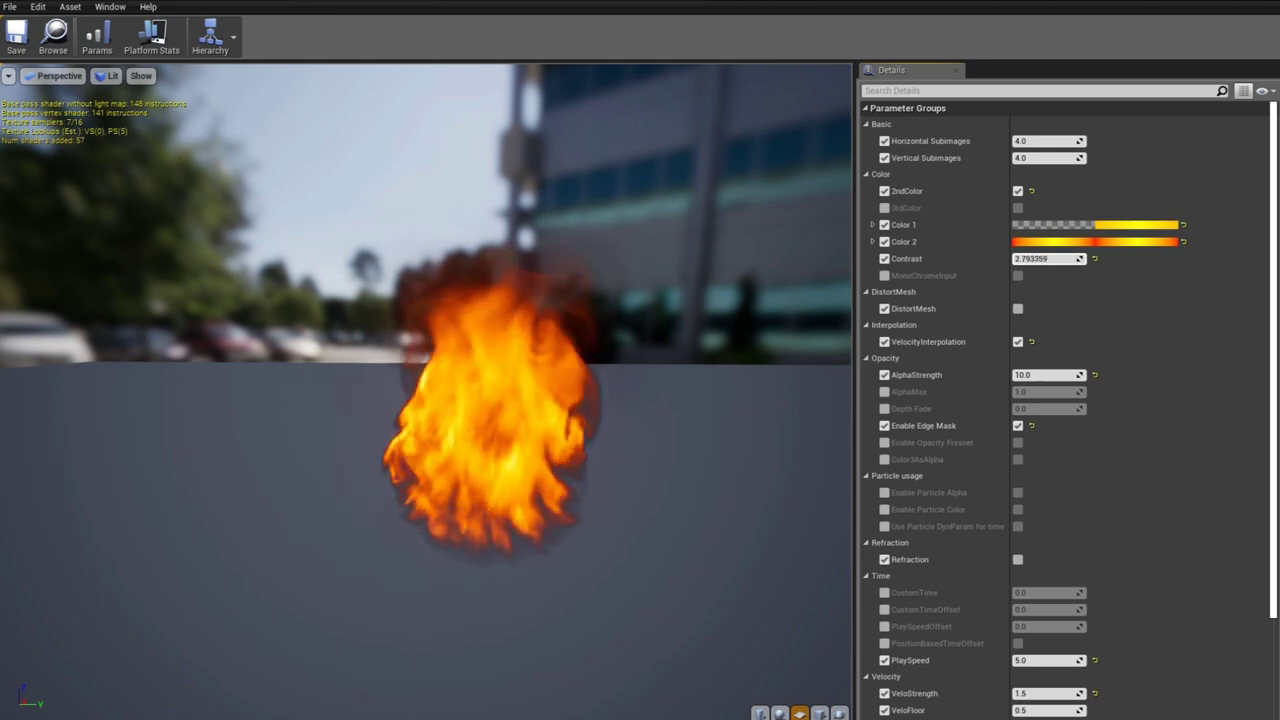
pyautogui.moveTo(1045, 258); pyautogui.dragTo(1056, 258)
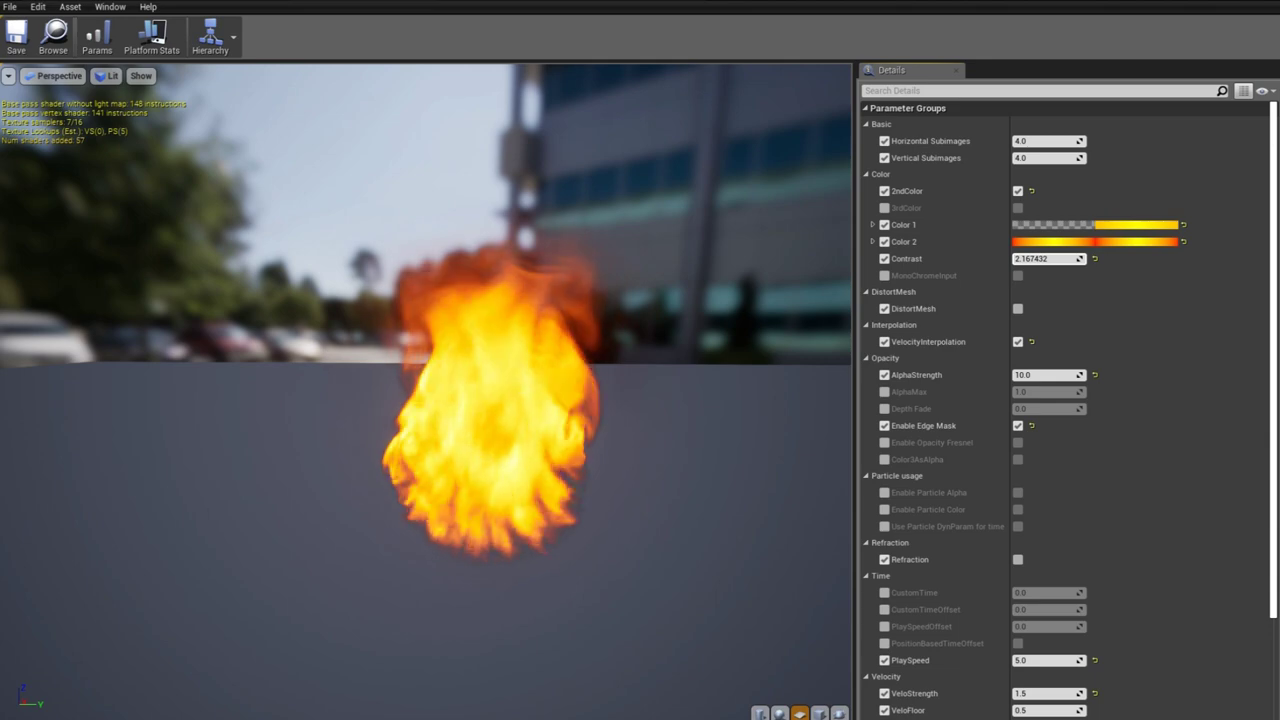
pyautogui.moveTo(1045, 258); pyautogui.dragTo(1052, 258)
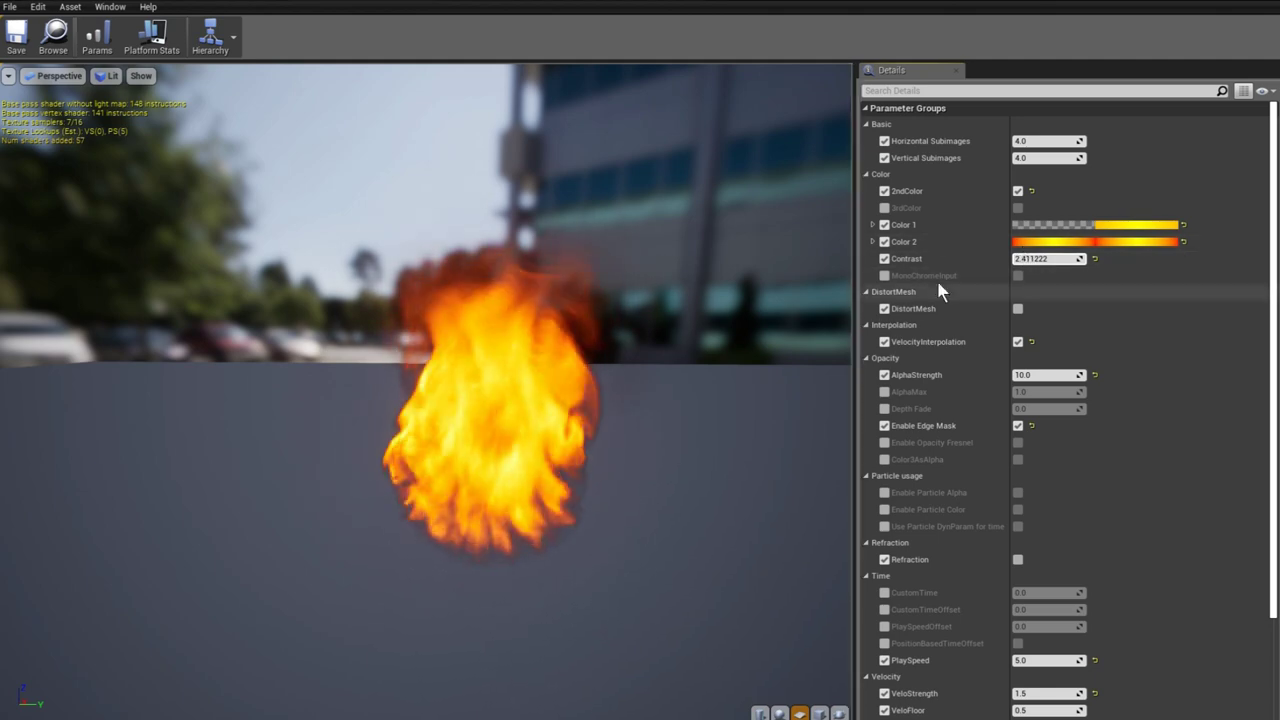
# - Collapse the Color group and enable Refraction with a RefractionIntensity of about 1.41
pyautogui.click(867, 175)
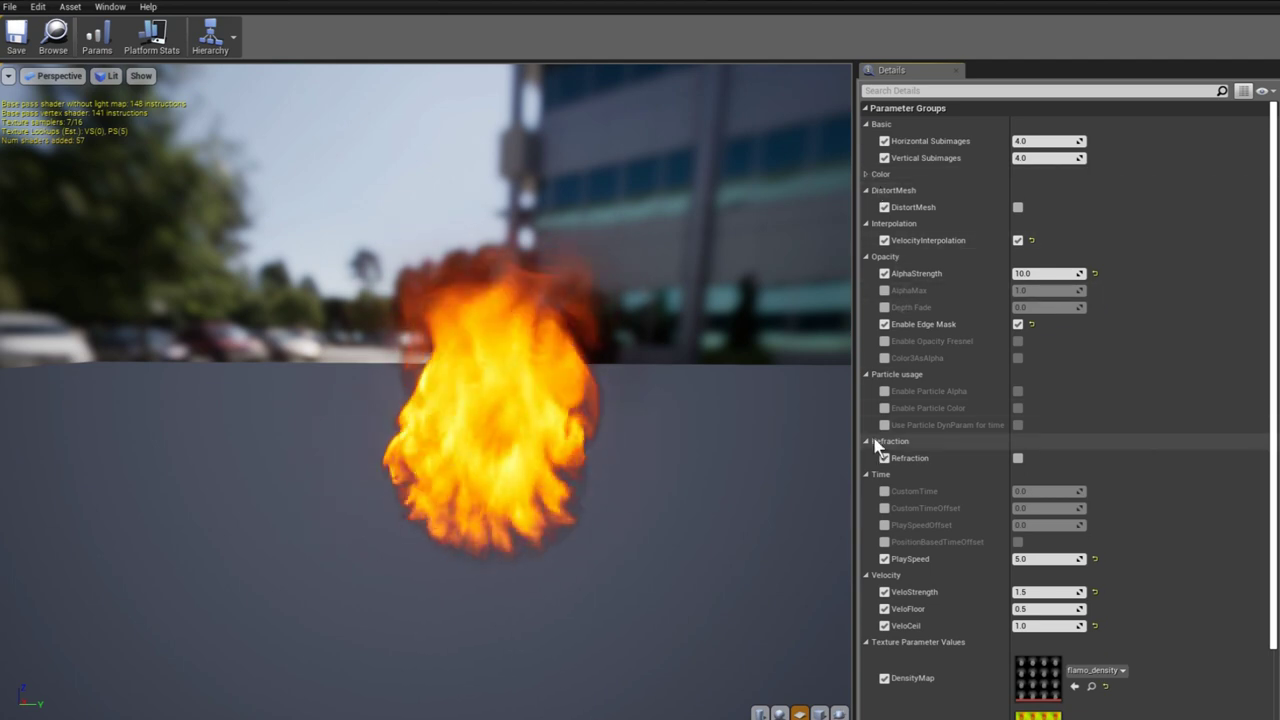
pyautogui.click(1018, 459)
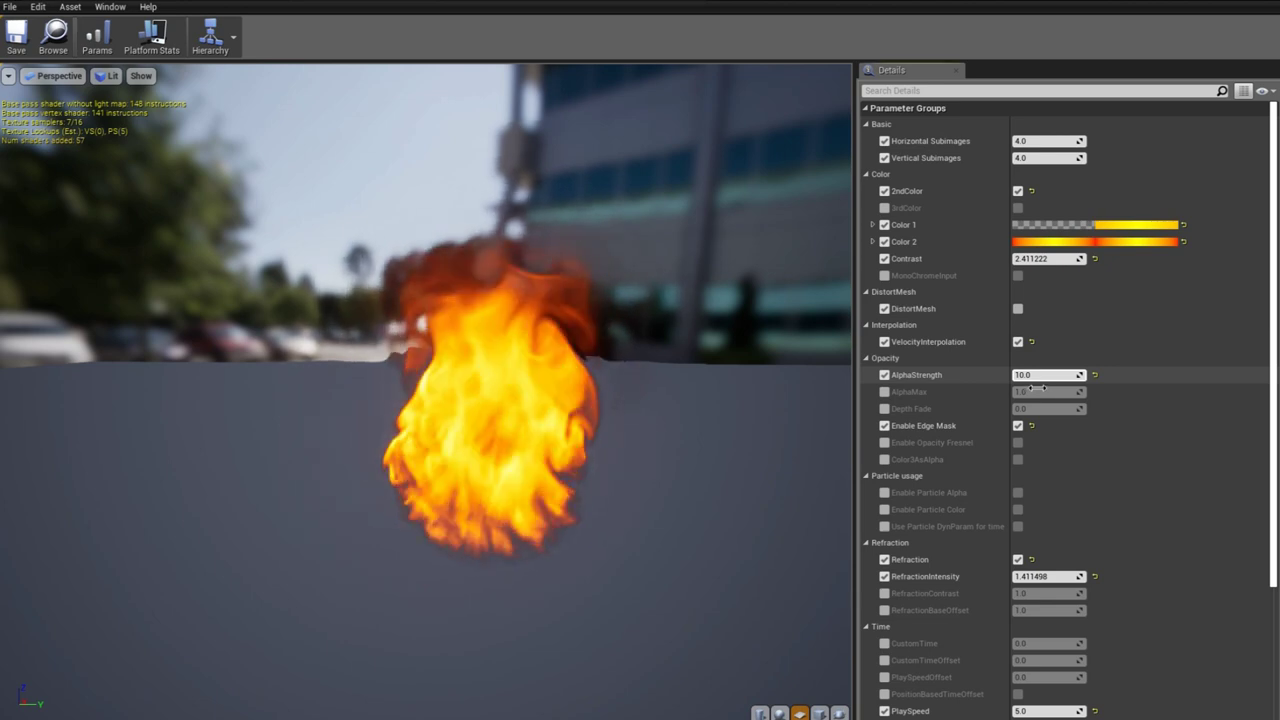
# - Try an AlphaStrength of about -3.74 to isolate the refraction in the preview, and restore it to 10
pyautogui.moveTo(1043, 376); pyautogui.dragTo(985, 376)
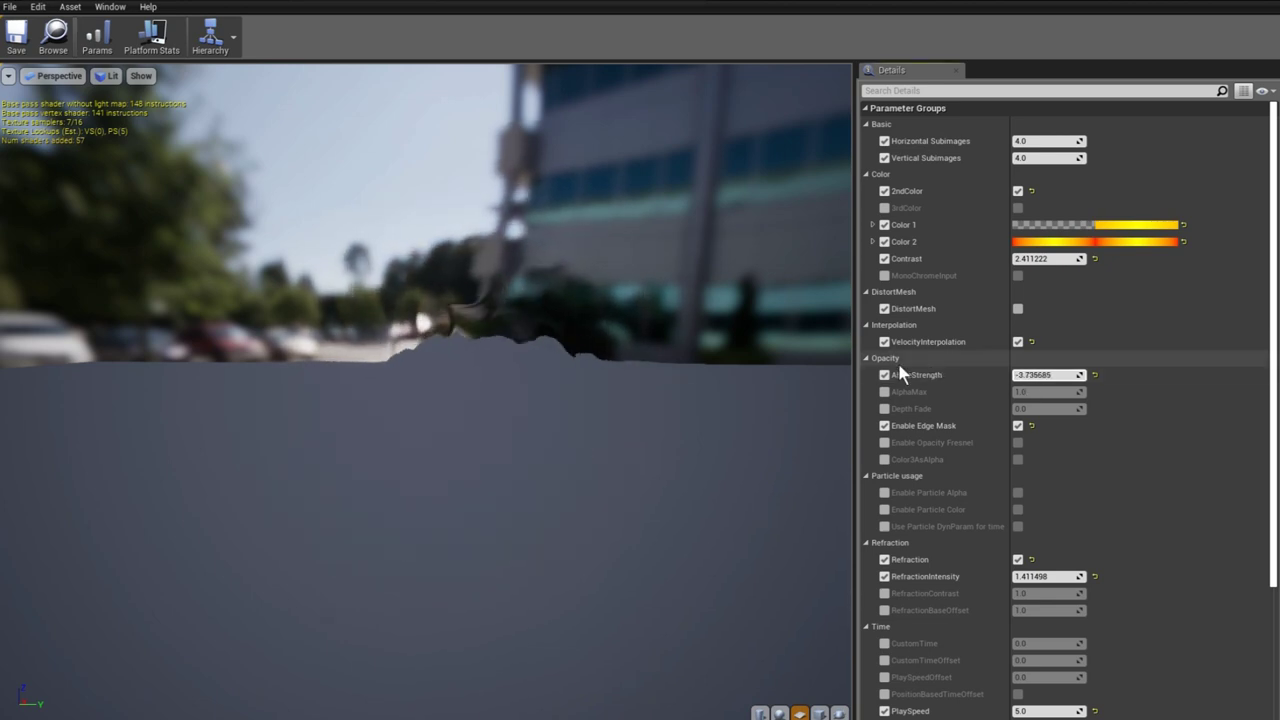
pyautogui.moveTo(711, 380)
pyautogui.mouseDown()
pyautogui.moveTo(711, 500)
pyautogui.moveTo(640, 440)
pyautogui.moveTo(689, 380)
pyautogui.mouseUp()
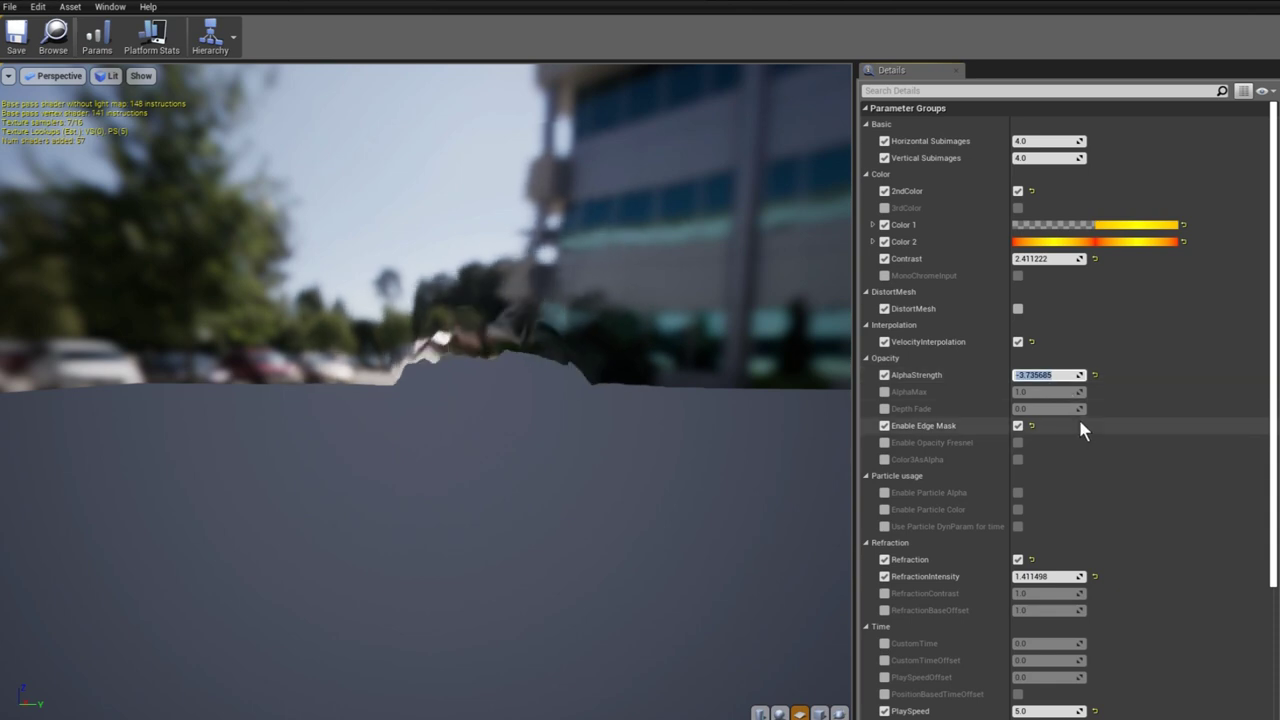
pyautogui.write('10')
pyautogui.press('Return')
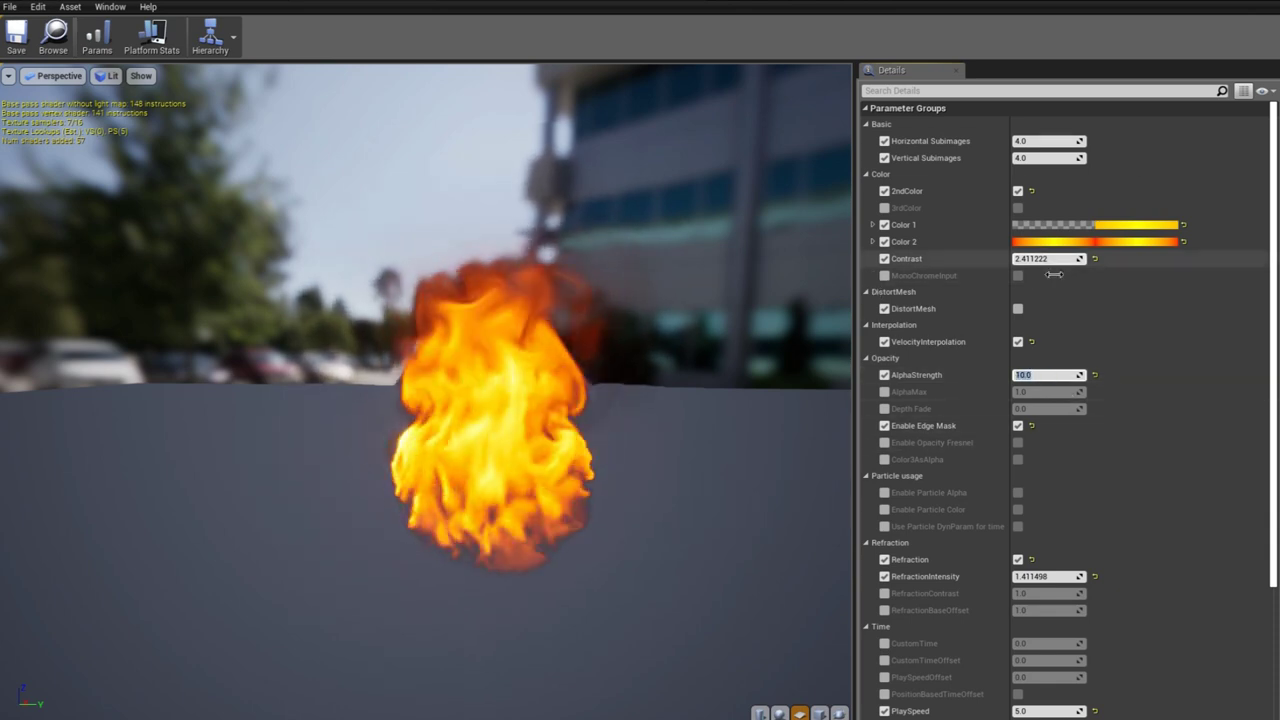
# - Lower the flame's Contrast to about 2.08 and collapse the Color group
pyautogui.moveTo(1045, 258)
pyautogui.mouseDown()
pyautogui.moveTo(1005, 258)
pyautogui.moveTo(1060, 258)
pyautogui.moveTo(1030, 258)
pyautogui.mouseUp()
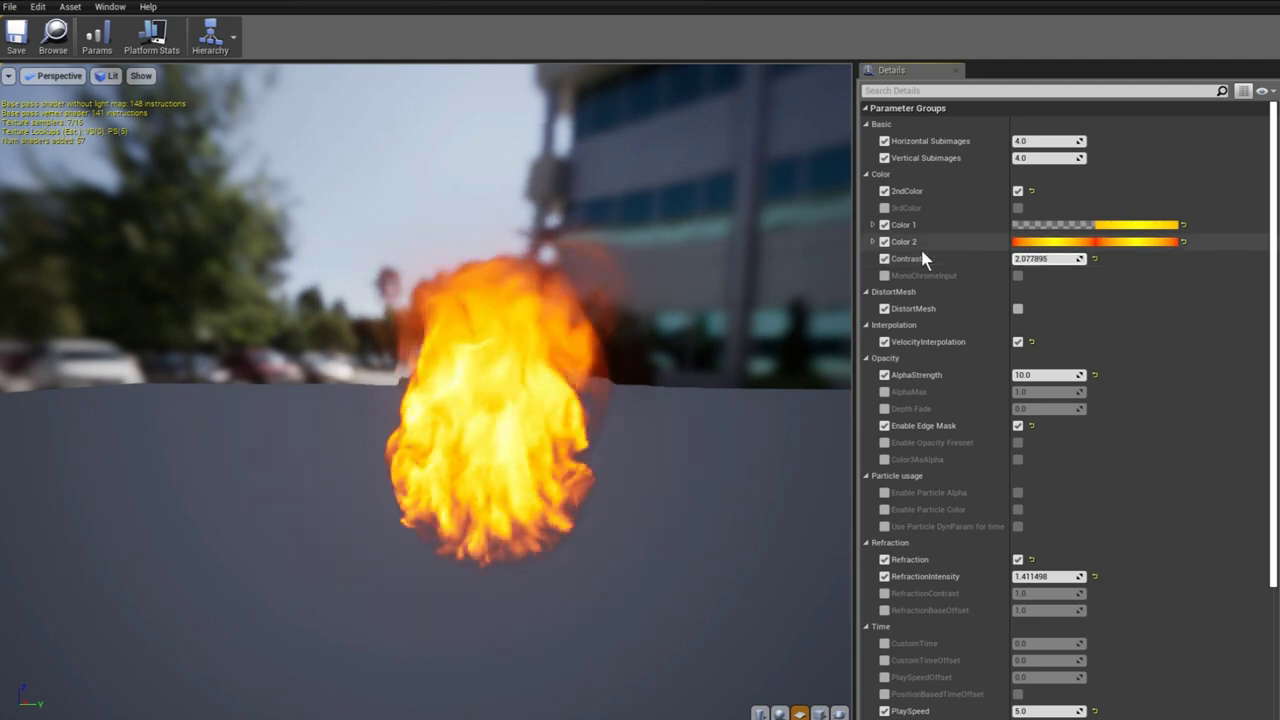
pyautogui.click(868, 176)
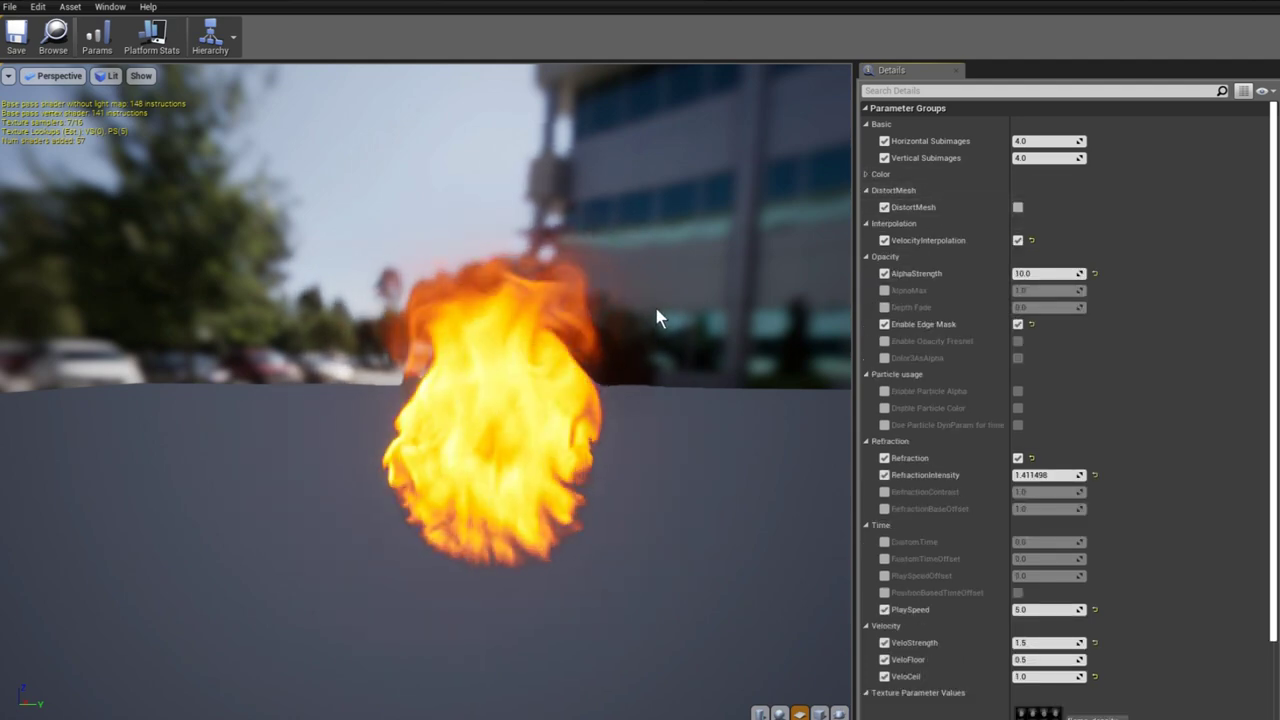
# - Inspect the subdivisions of the preview plane in wireframe, and return to the lit view
pyautogui.moveTo(656, 309); pyautogui.dragTo(425, 228)
pyautogui.hotkey('alt', '2')
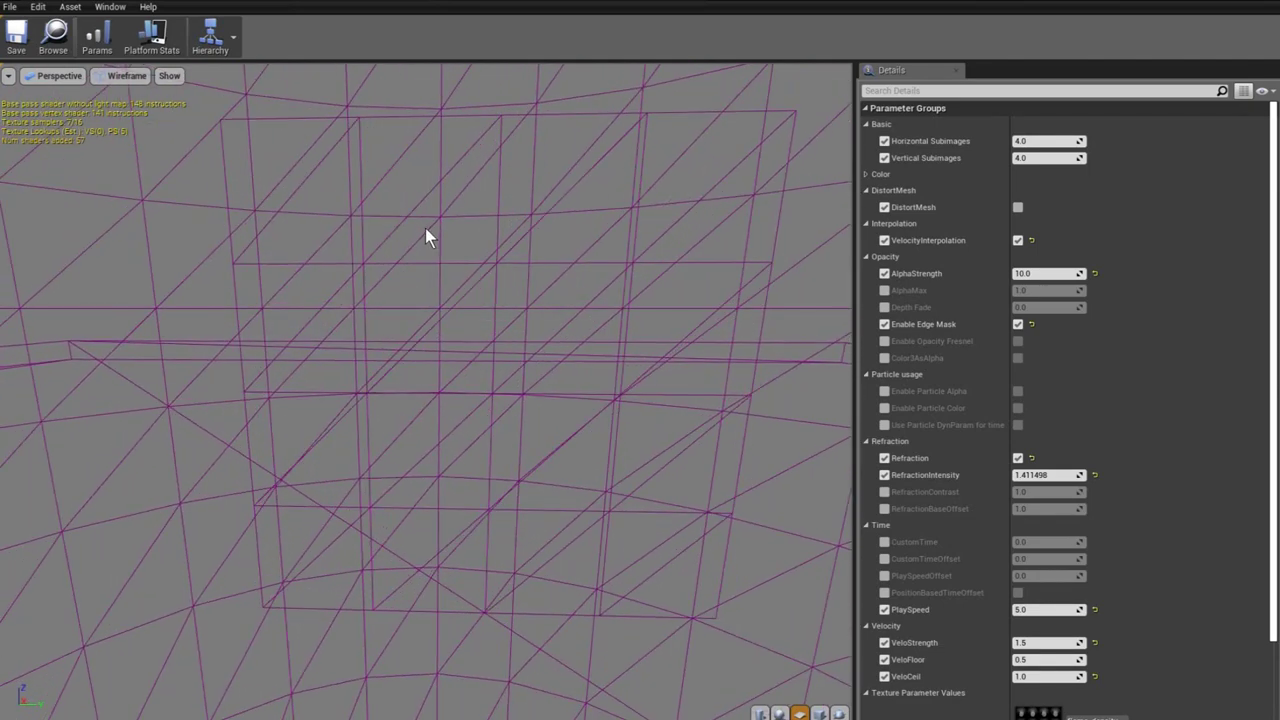
pyautogui.hotkey('alt', '4')
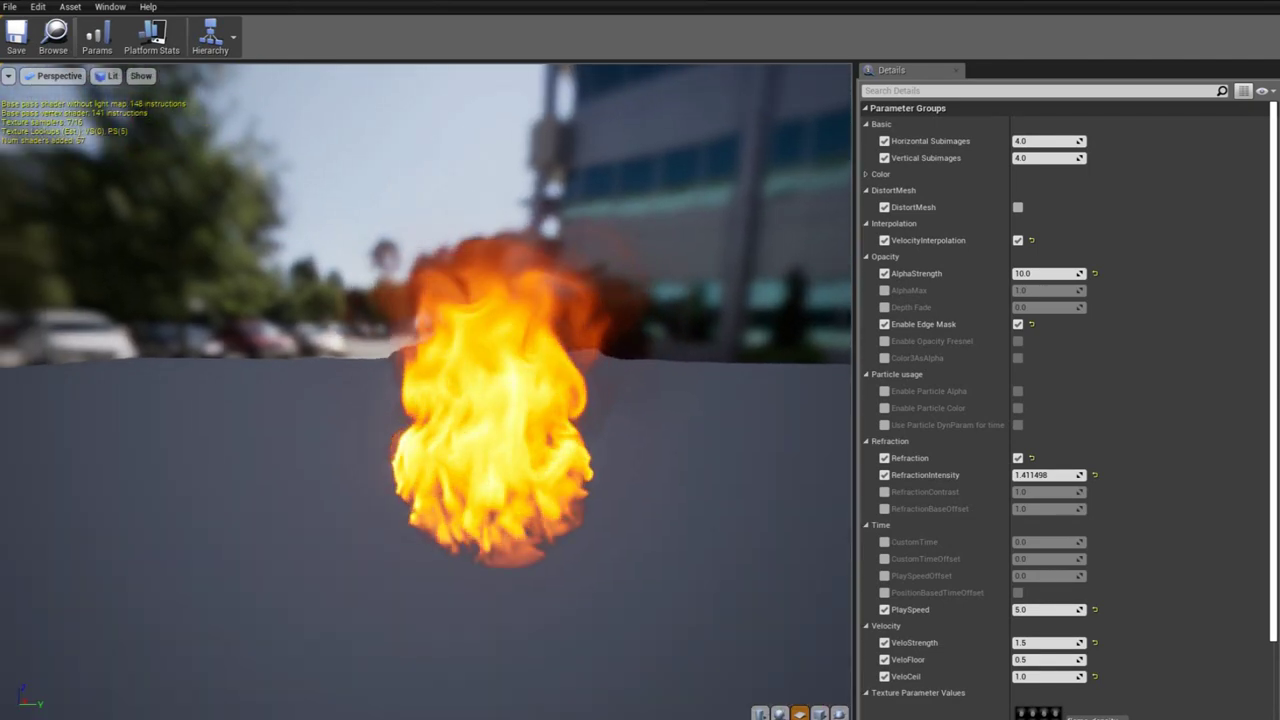
pyautogui.moveTo(479, 268); pyautogui.dragTo(491, 270)
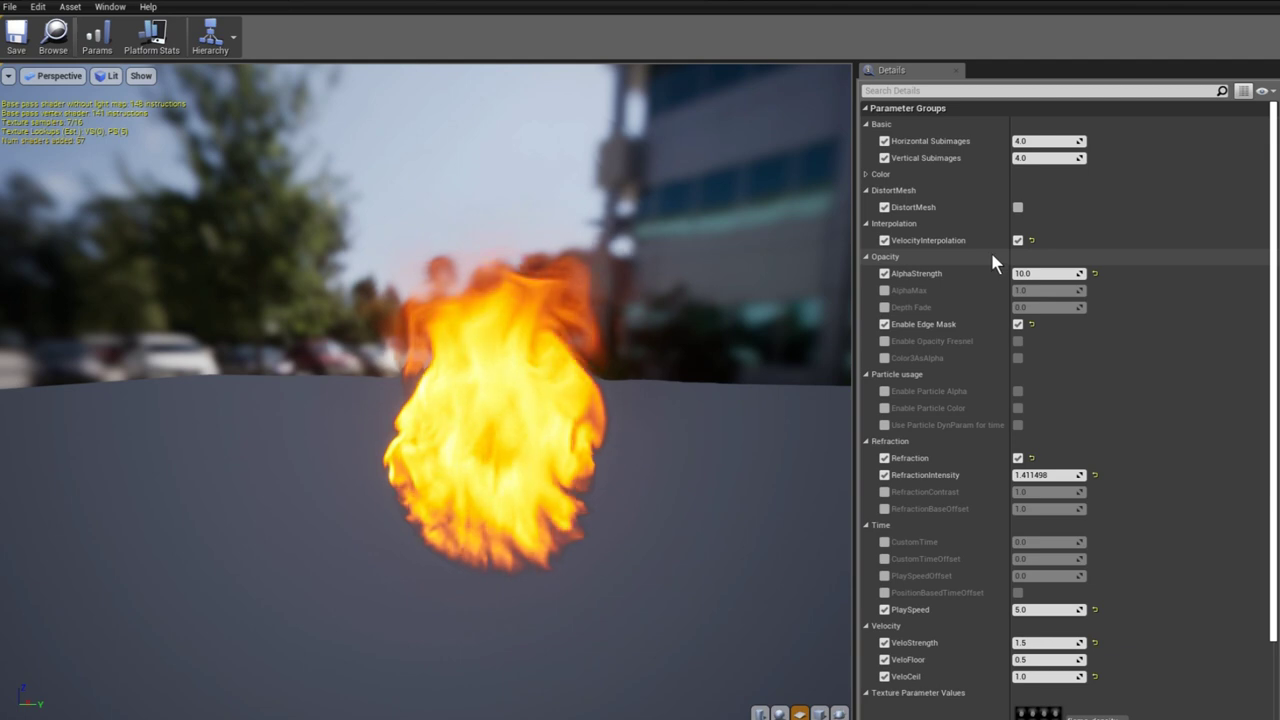
# - Enable DistortMesh with vertex normal rotation off and DistortMeshAmount_1 at about 190, and check the flame from several angles
pyautogui.click(1018, 207)
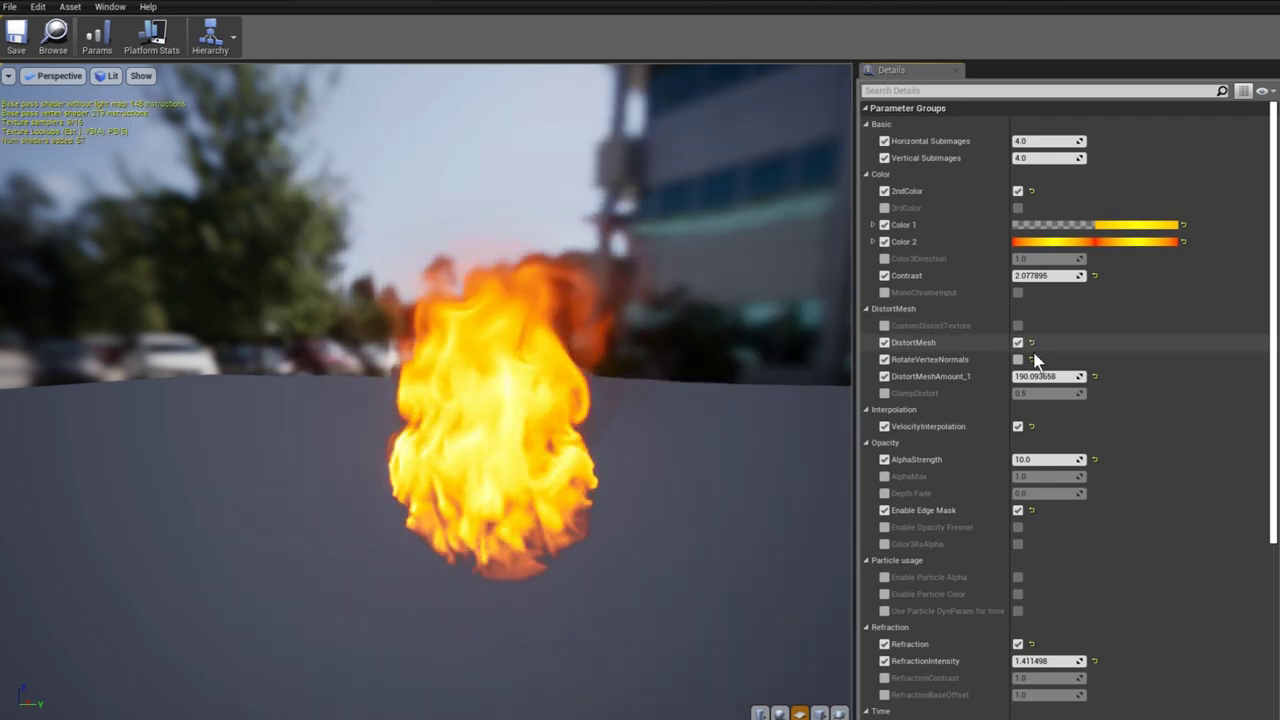
pyautogui.moveTo(606, 363)
pyautogui.mouseDown()
pyautogui.moveTo(450, 367)
pyautogui.moveTo(600, 370)
pyautogui.mouseUp()
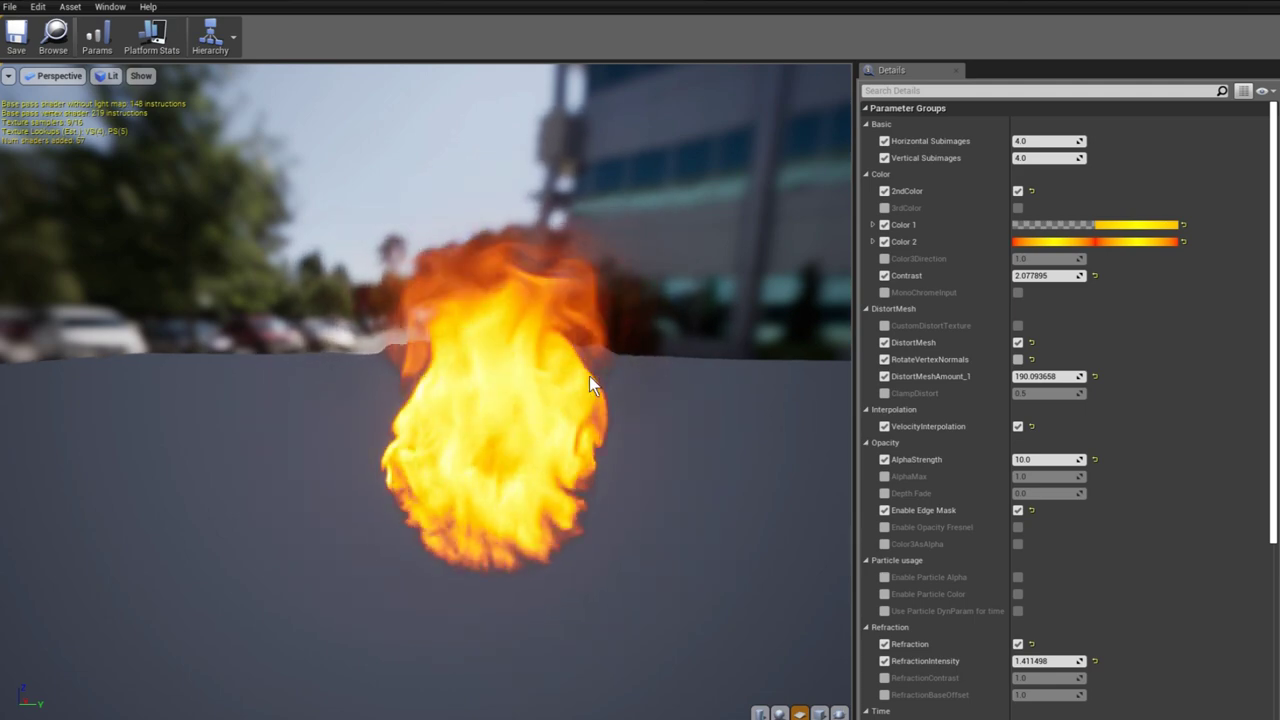
pyautogui.moveTo(513, 373); pyautogui.dragTo(700, 376)
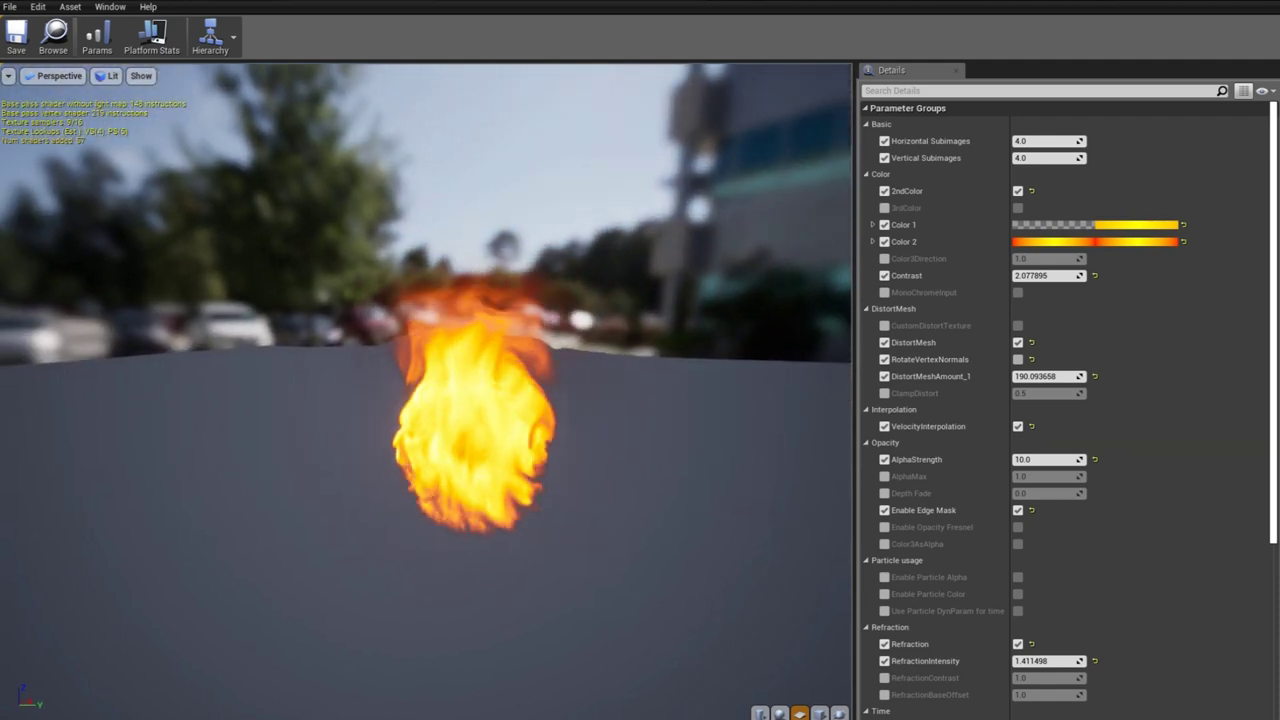
pyautogui.moveTo(514, 379)
pyautogui.mouseDown()
pyautogui.moveTo(420, 381)
pyautogui.moveTo(535, 382)
pyautogui.mouseUp()
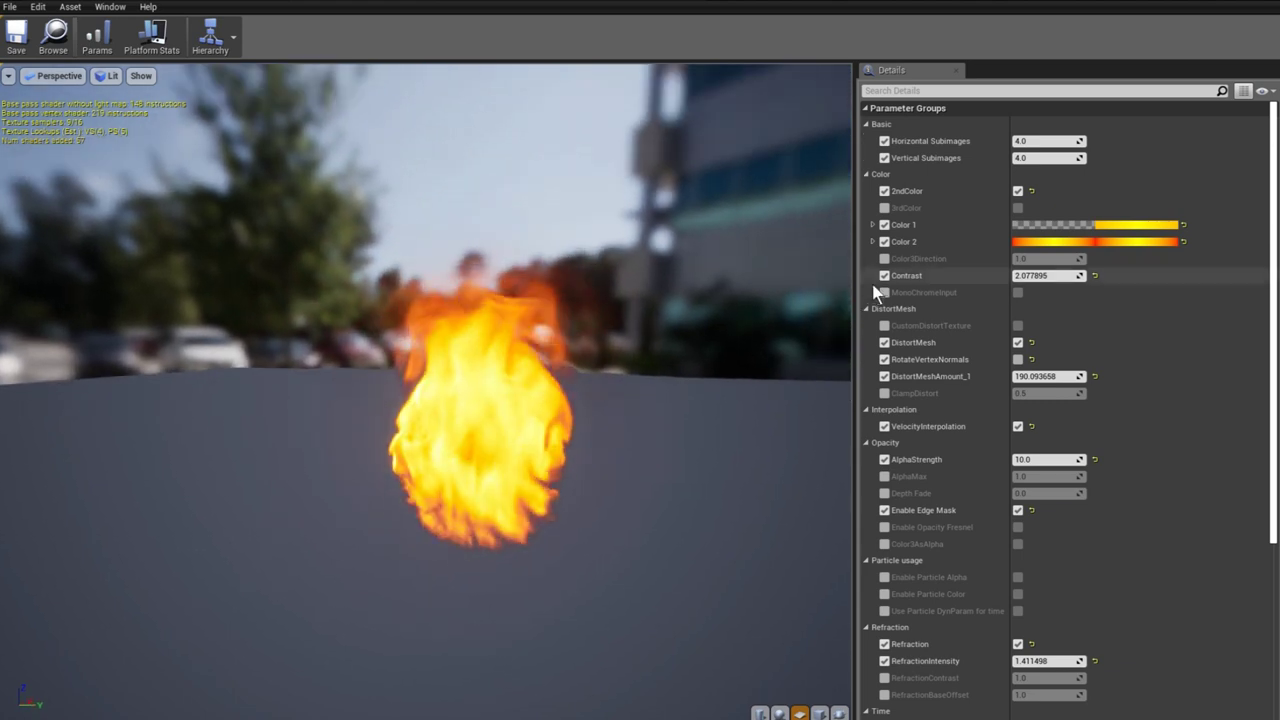
# - Collapse the DistortMesh, Interpolation and Opacity parameter groups
pyautogui.click(868, 309)
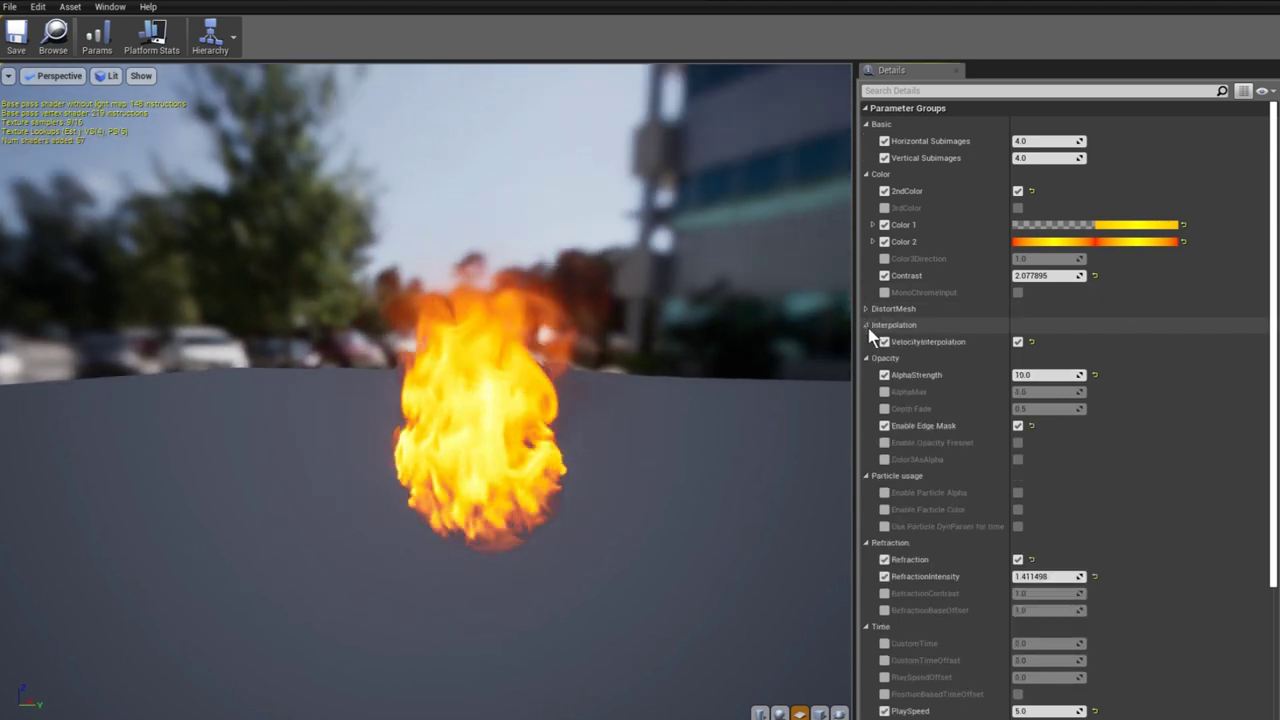
pyautogui.click(867, 326)
pyautogui.click(868, 341)
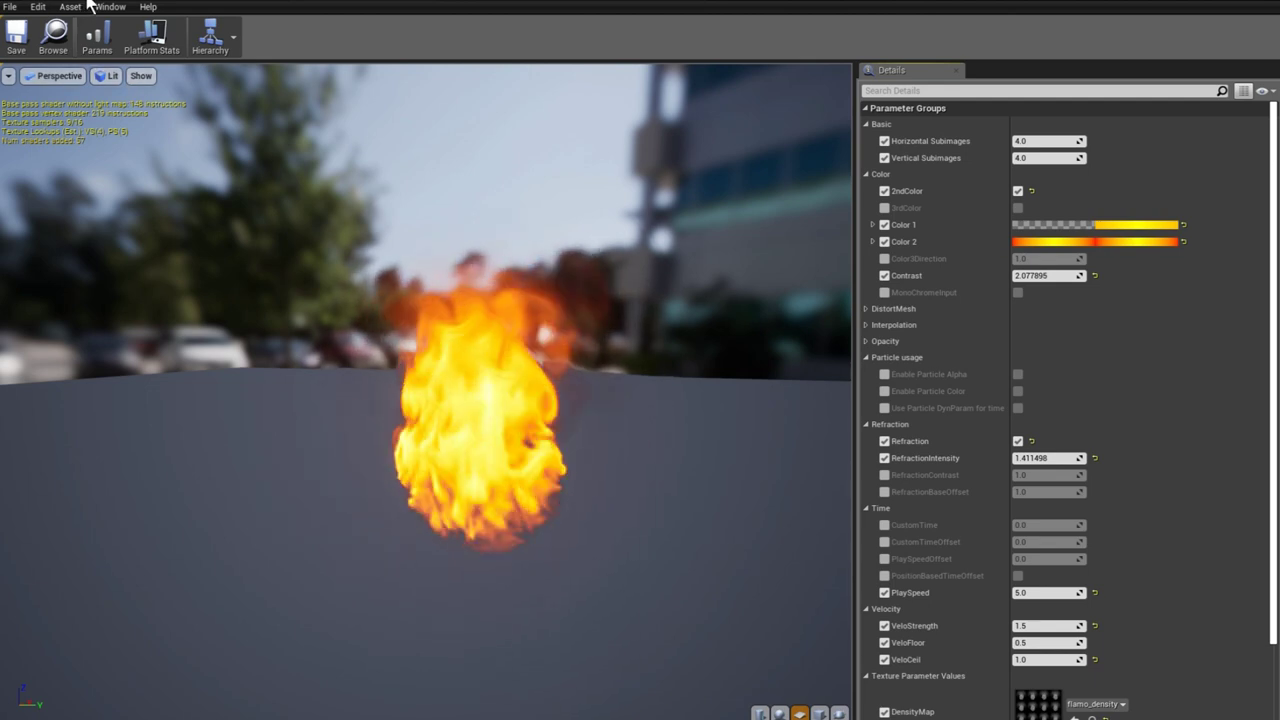
# - Return to the level editor and open the Usecases level from the FluidNinja Levels folder
pyautogui.hotkey('alt', 'Tab')
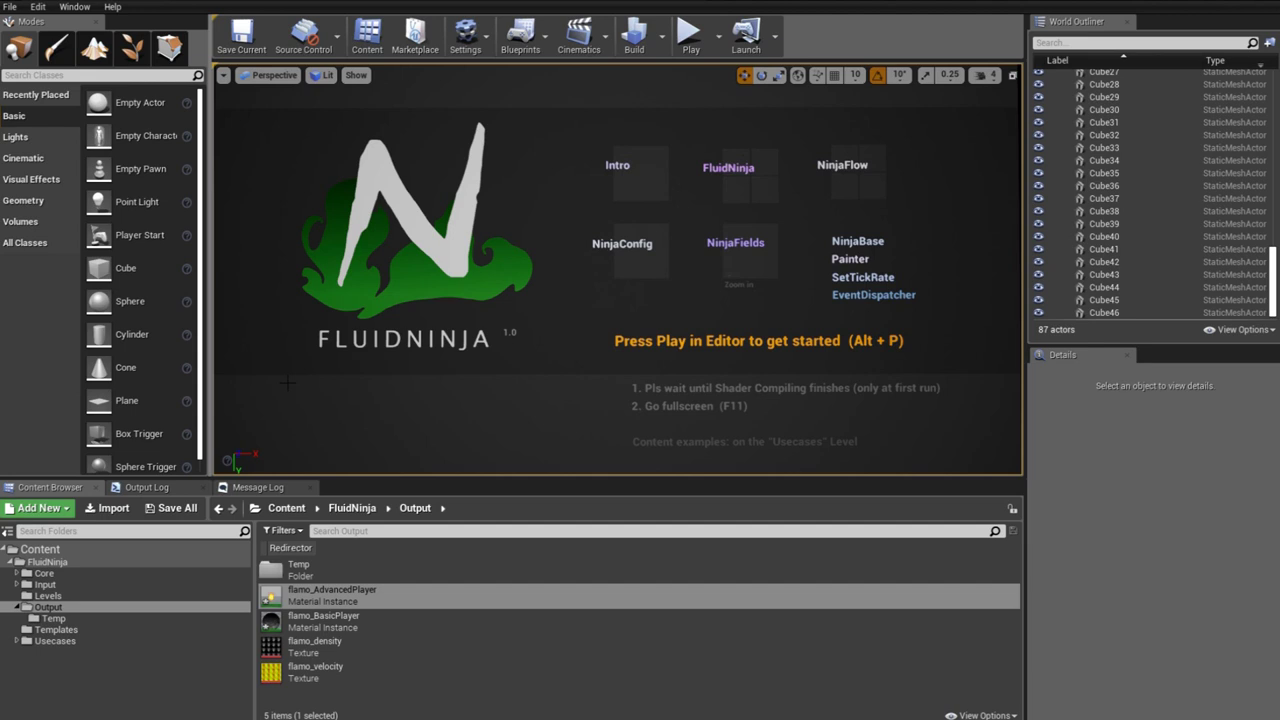
pyautogui.click(48, 595)
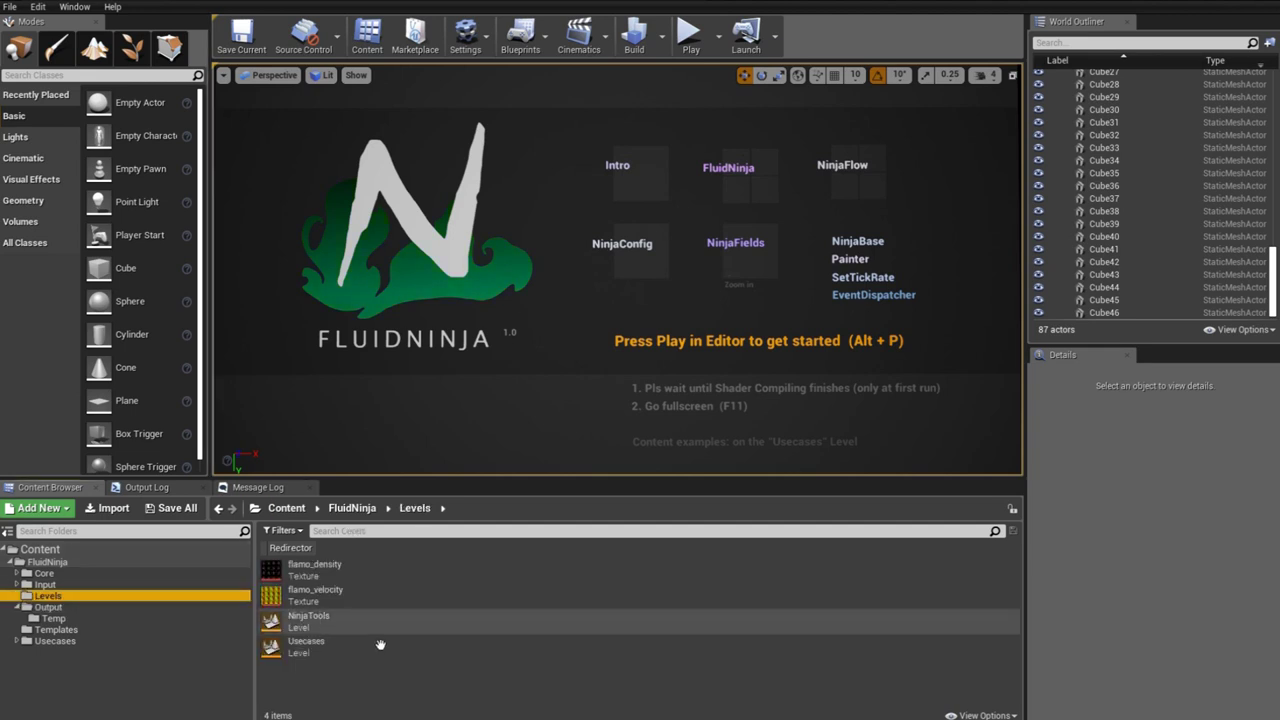
pyautogui.click(316, 652)
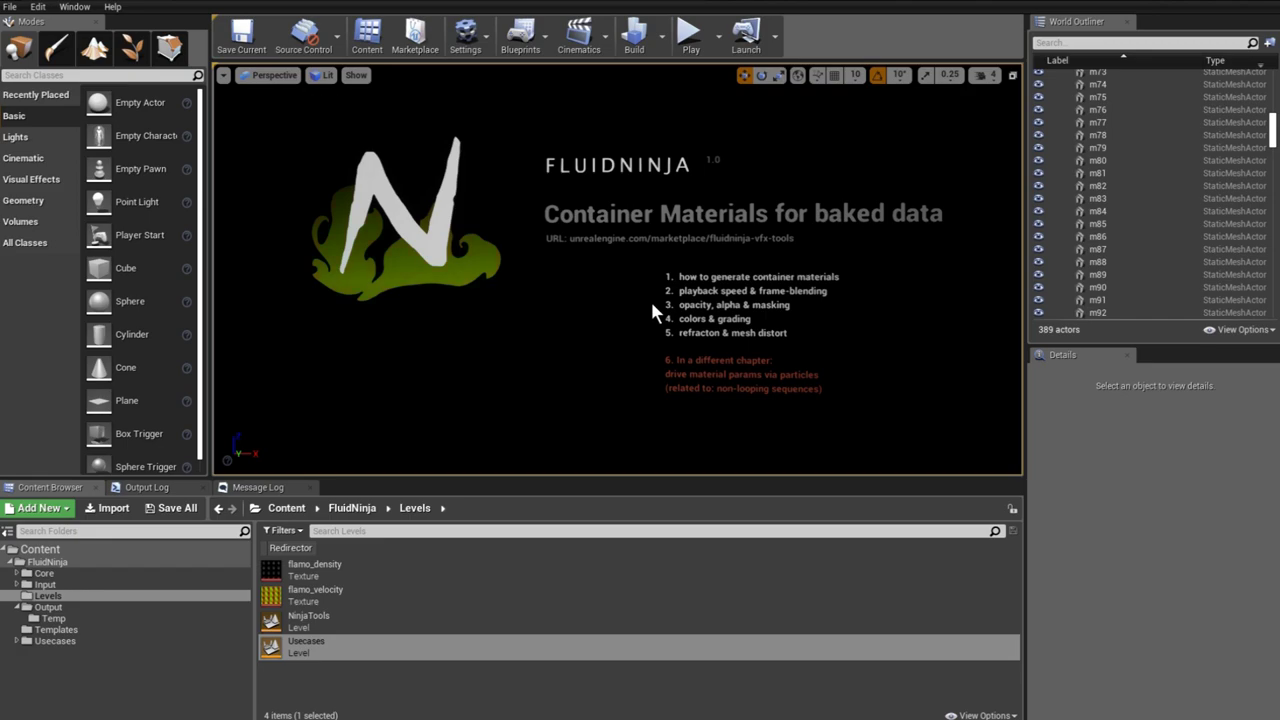
# - Find the 32-frame waterfall example in the Usecases level and select its plane
pyautogui.press('F11')
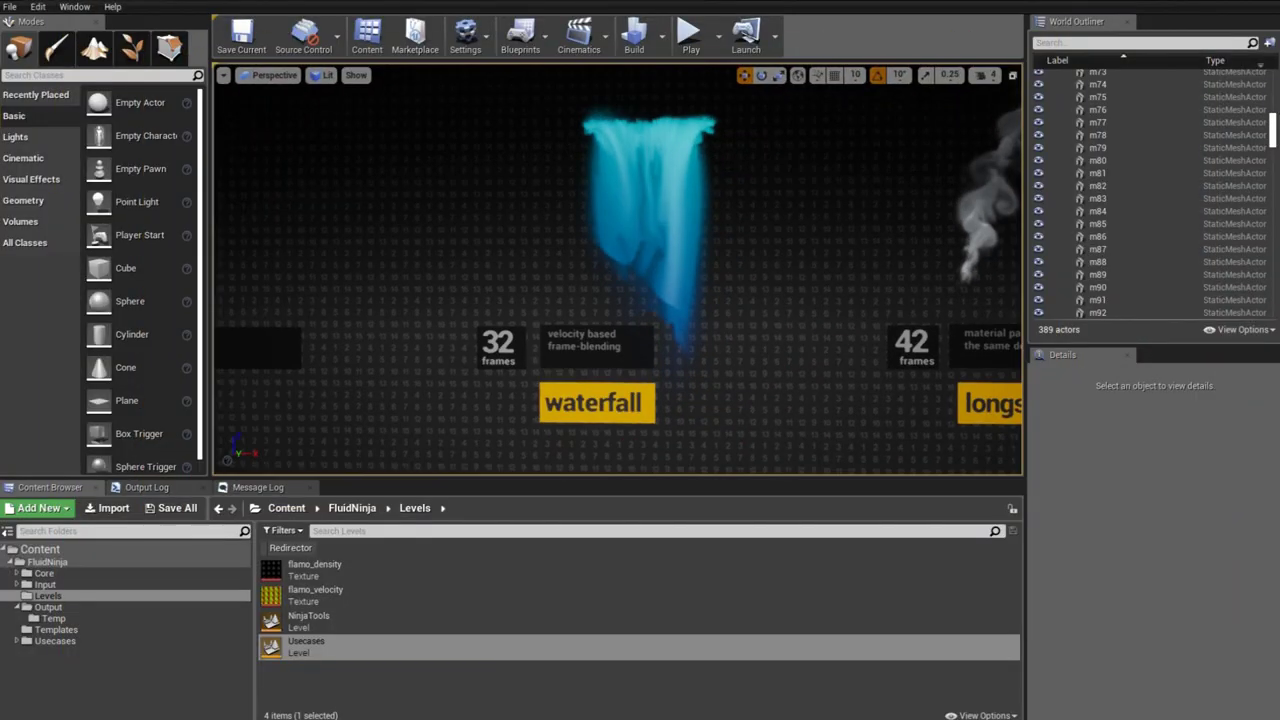
pyautogui.click(680, 172)
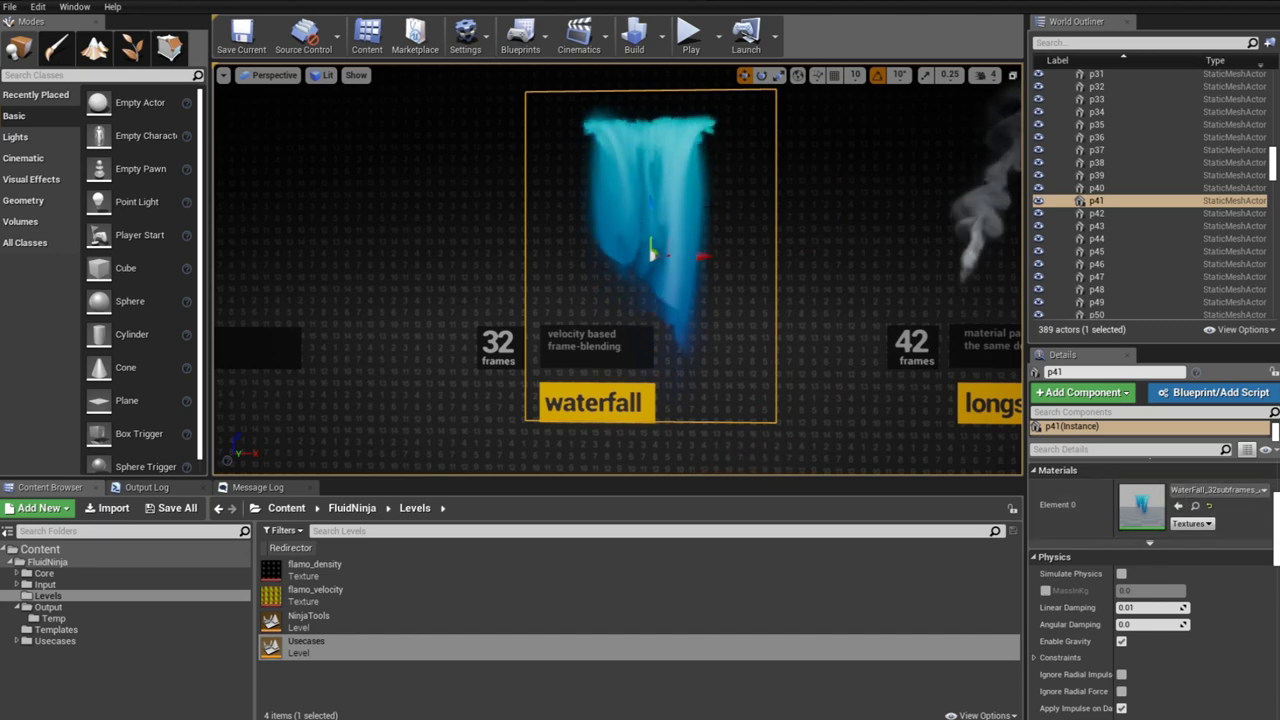
# - Locate the waterfall plane's material instance WaterFall_32subframes_AdvancedPlayer_v1 among the project assets and open it for editing
pyautogui.click(1195, 505)
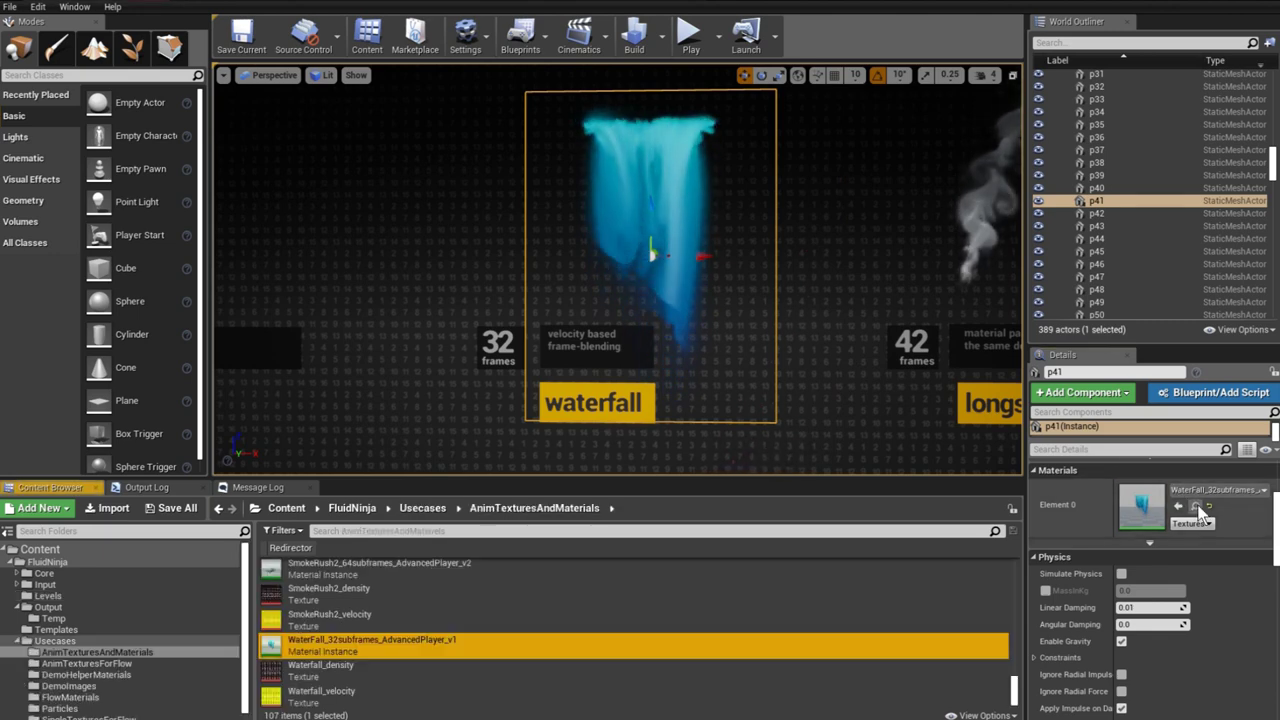
pyautogui.doubleClick(276, 647)
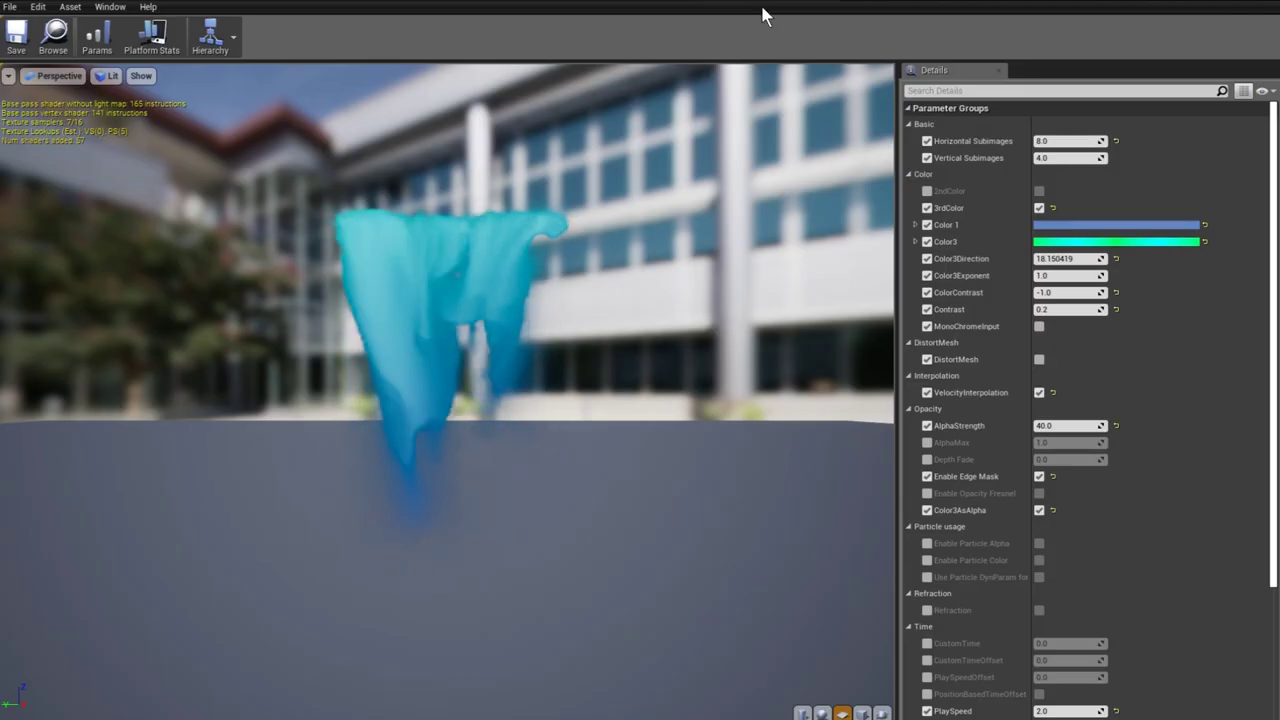
# - Collapse the Color, DistortMesh, Interpolation and Opacity parameter groups of the waterfall material, leaving Particle usage expanded
pyautogui.click(909, 175)
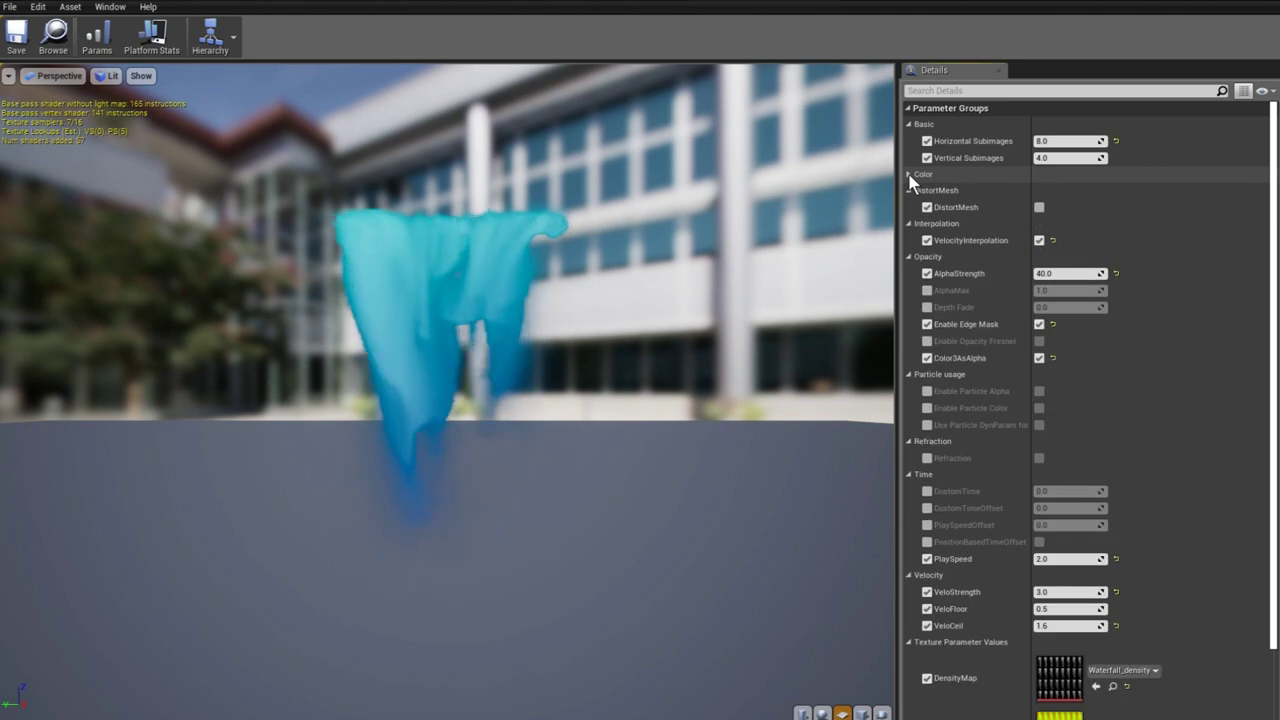
pyautogui.click(909, 190)
pyautogui.click(909, 207)
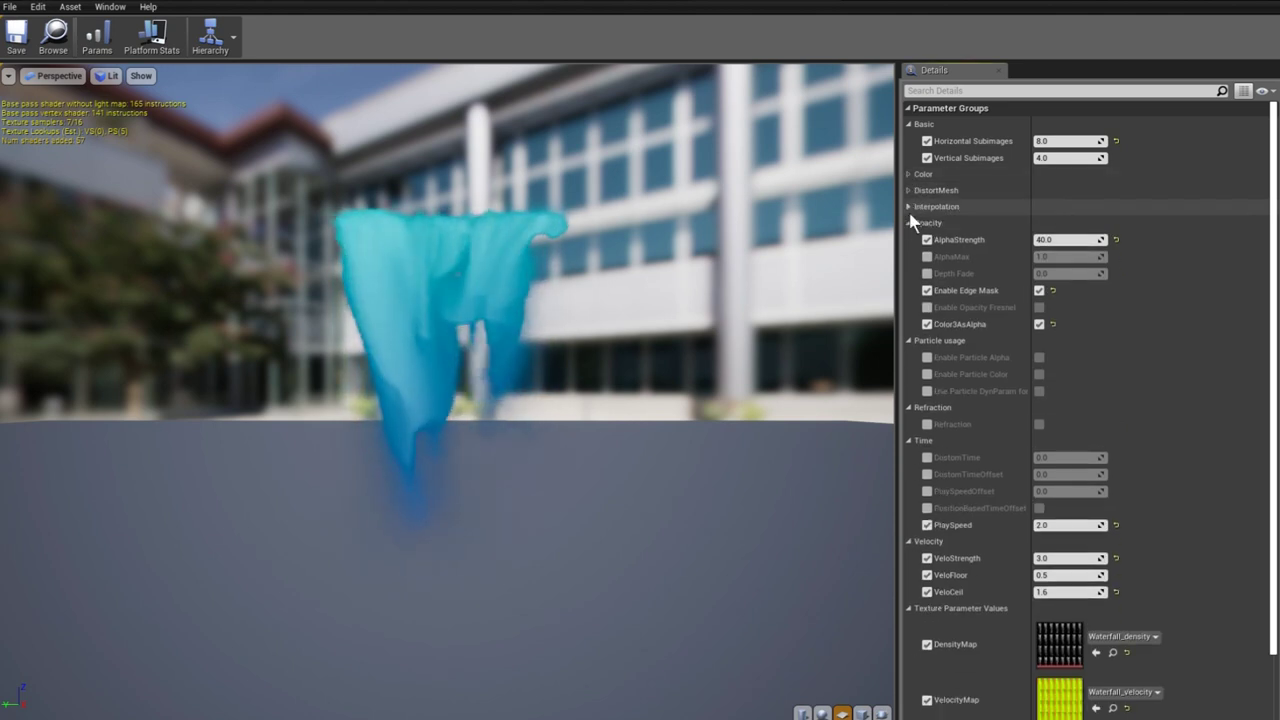
pyautogui.click(909, 223)
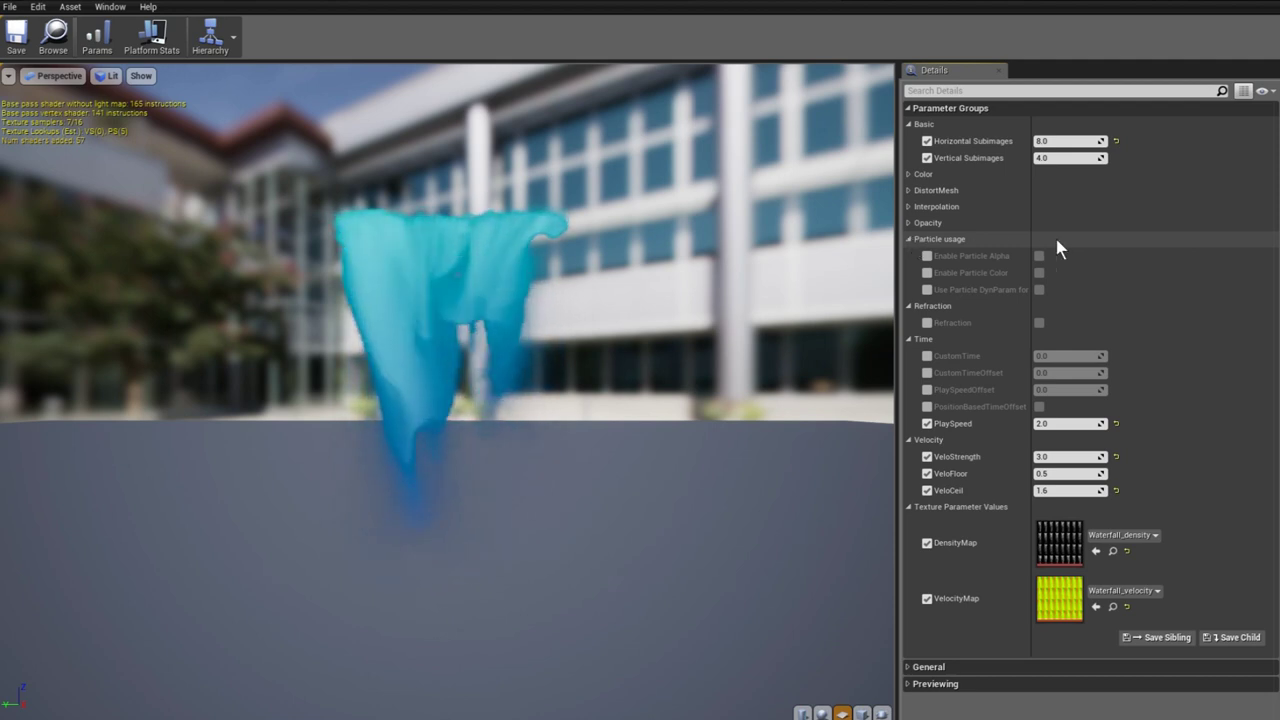
pyautogui.click(946, 240)
pyautogui.click(946, 240)
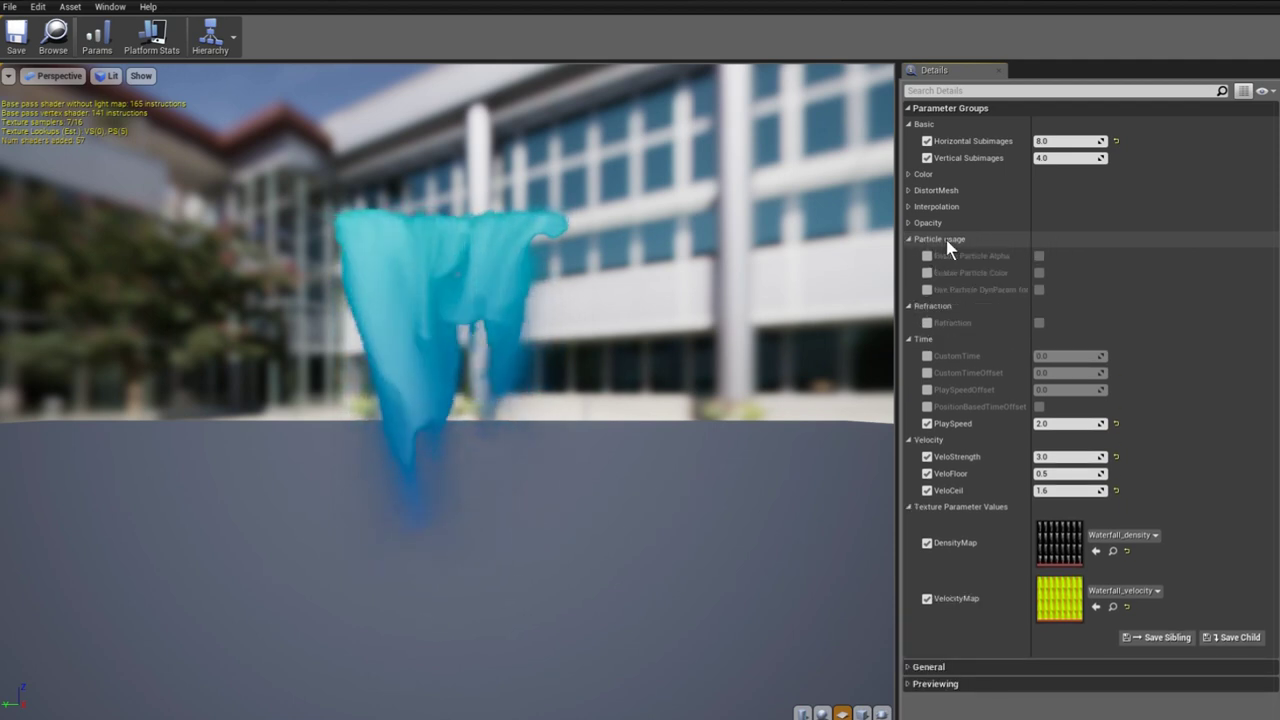